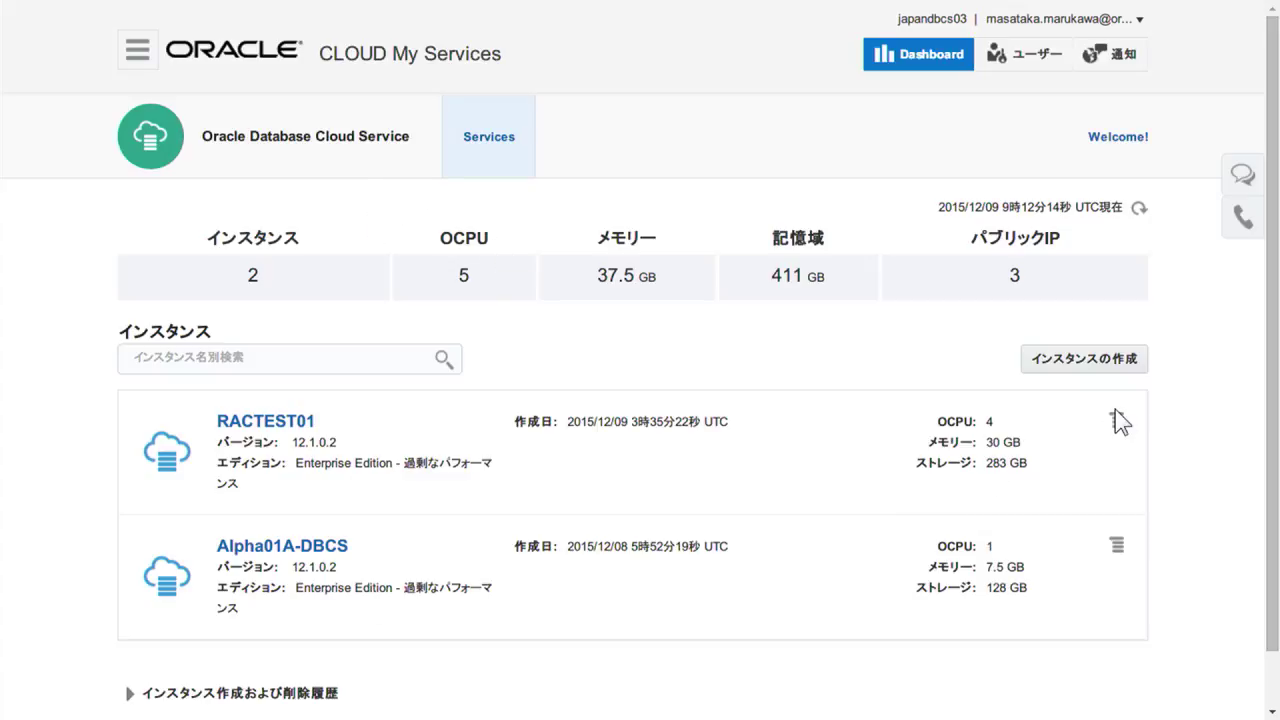
# Zoom the Oracle Database Cloud Service dashboard to 125% for easier reading.
pyautogui.hotkey('ctrl', '+')
pyautogui.hotkey('ctrl', '+')
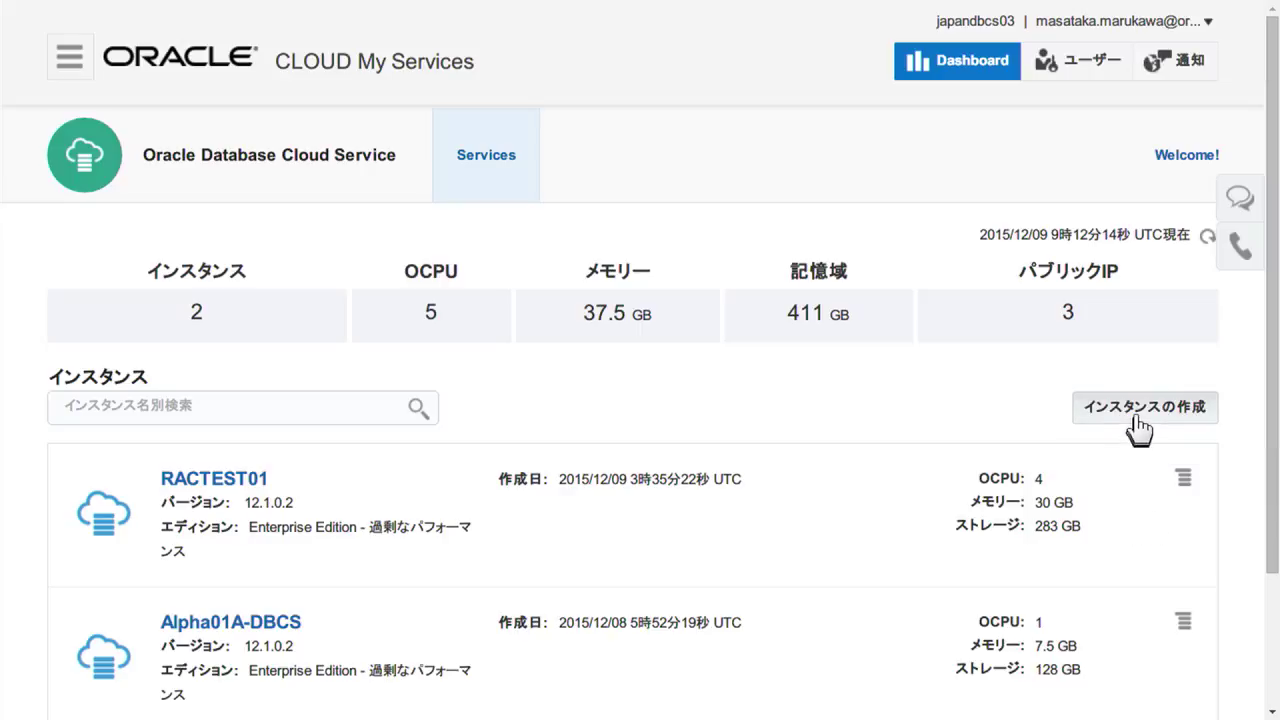
# Start a new database instance with hourly (毎時) billing.
pyautogui.click(1140, 424)
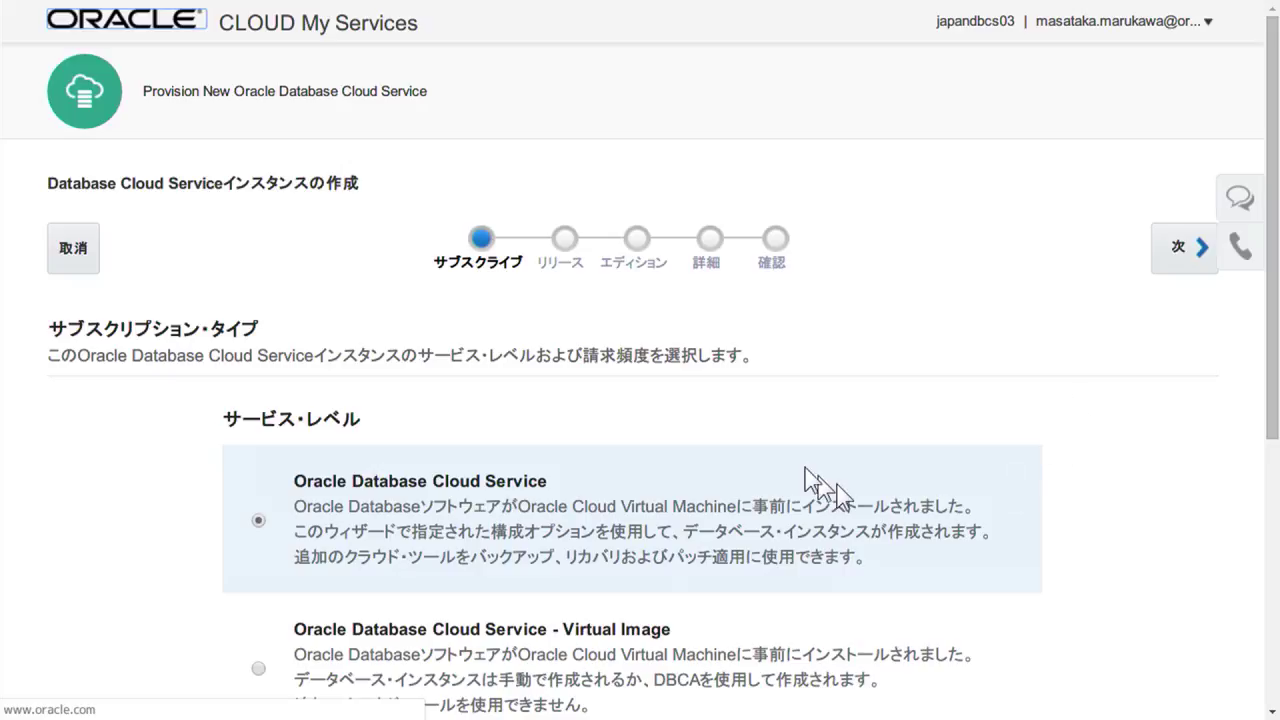
pyautogui.scroll(-5, 814, 470)
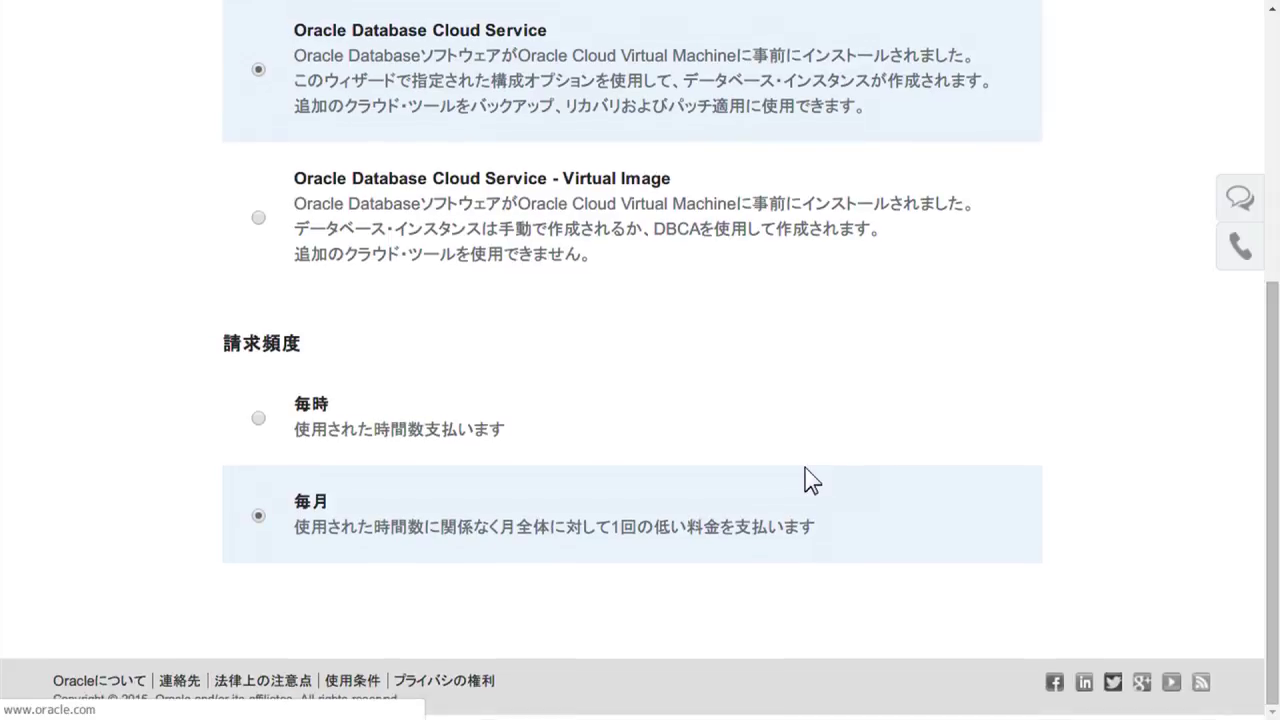
pyautogui.click(258, 418)
pyautogui.scroll(1, 783, 395)
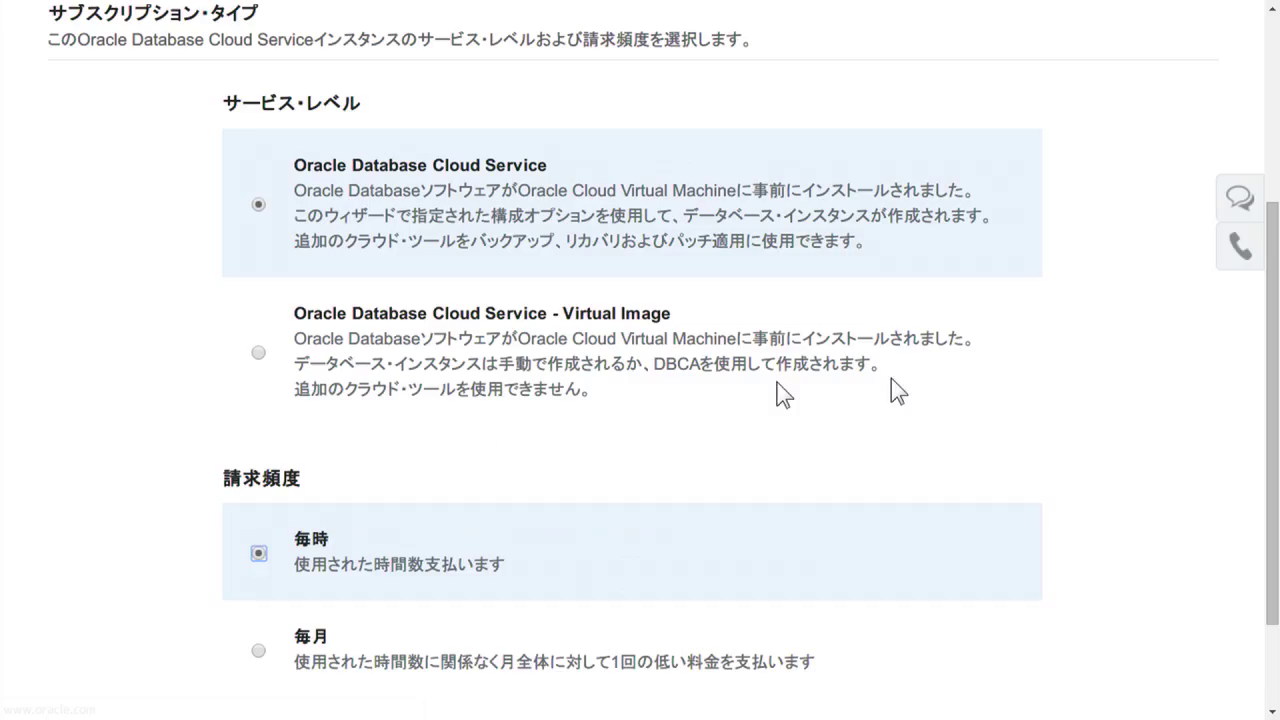
pyautogui.scroll(3, 934, 380)
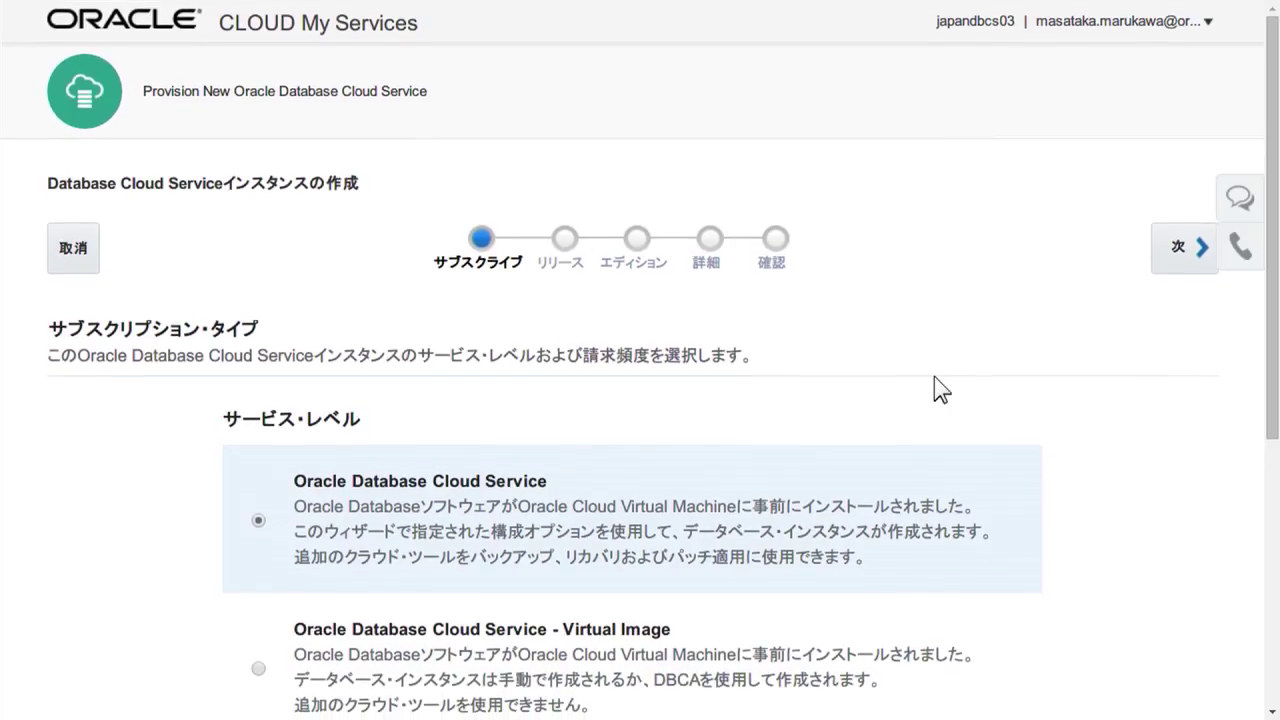
pyautogui.click(1180, 265)
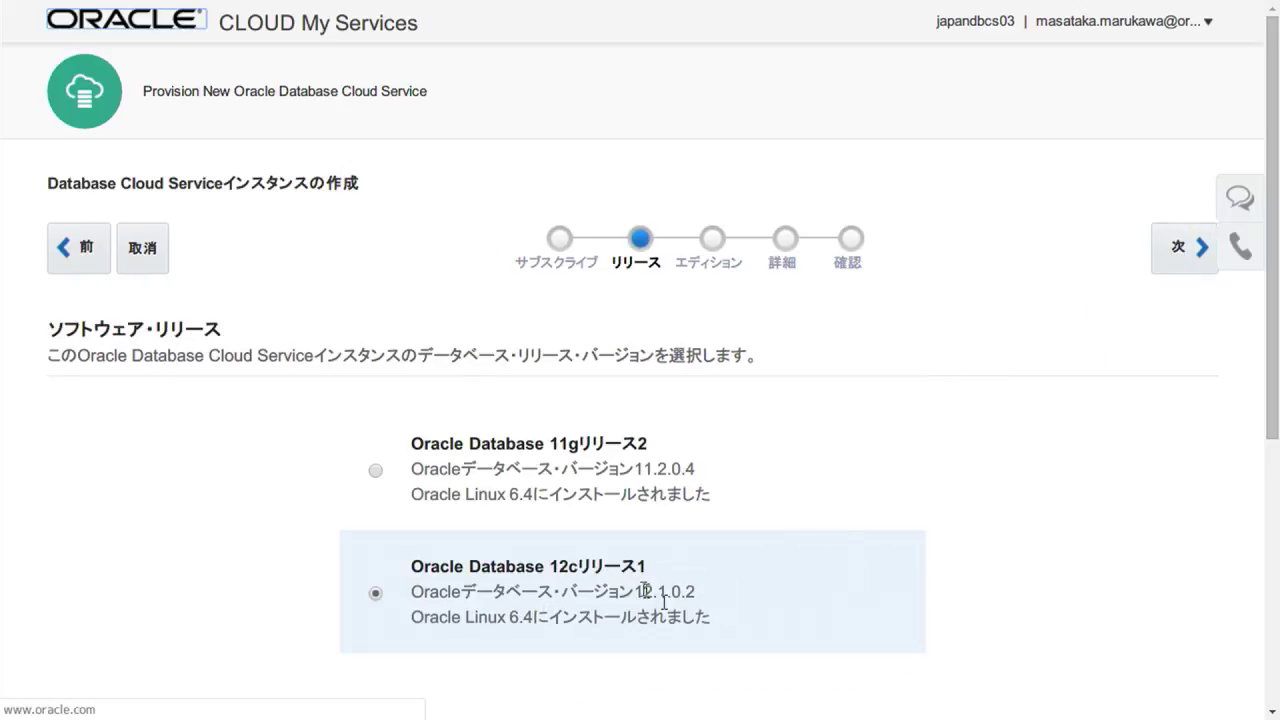
# Keep 12c Release 1 and choose the Enterprise Edition - 過剰なパフォーマンス edition.
pyautogui.click(1175, 252)
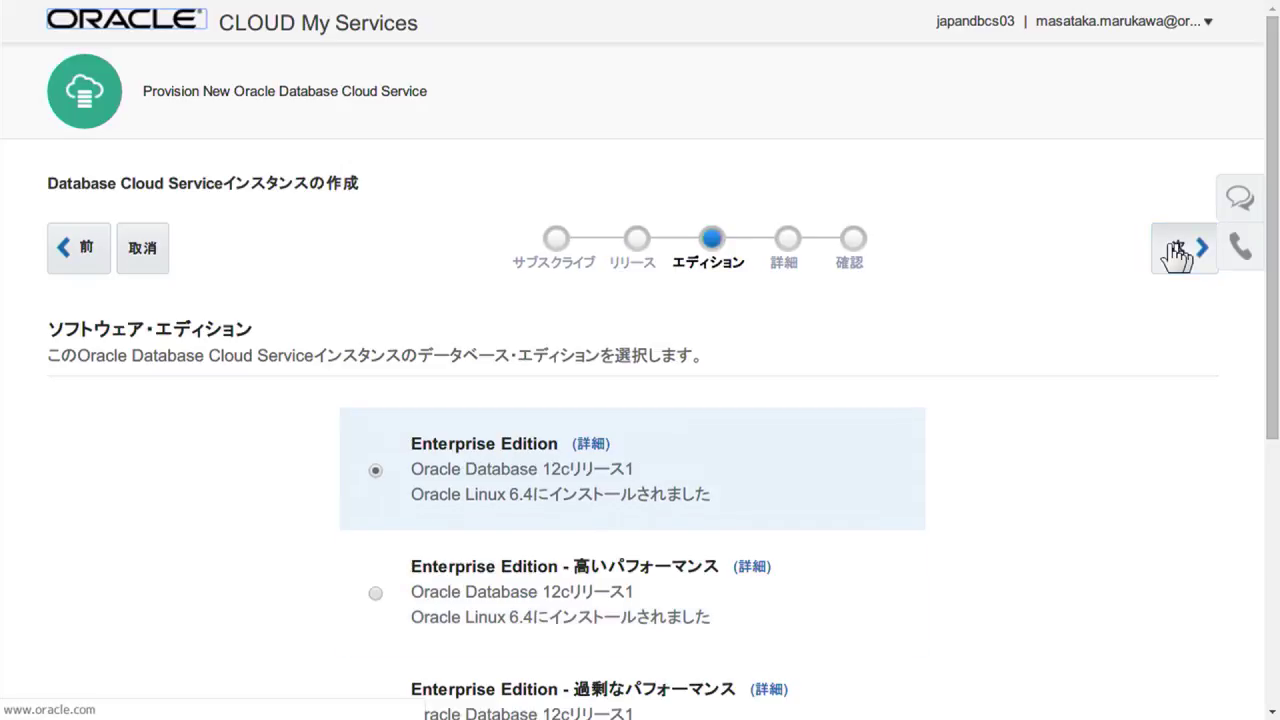
pyautogui.scroll(-3, 1014, 449)
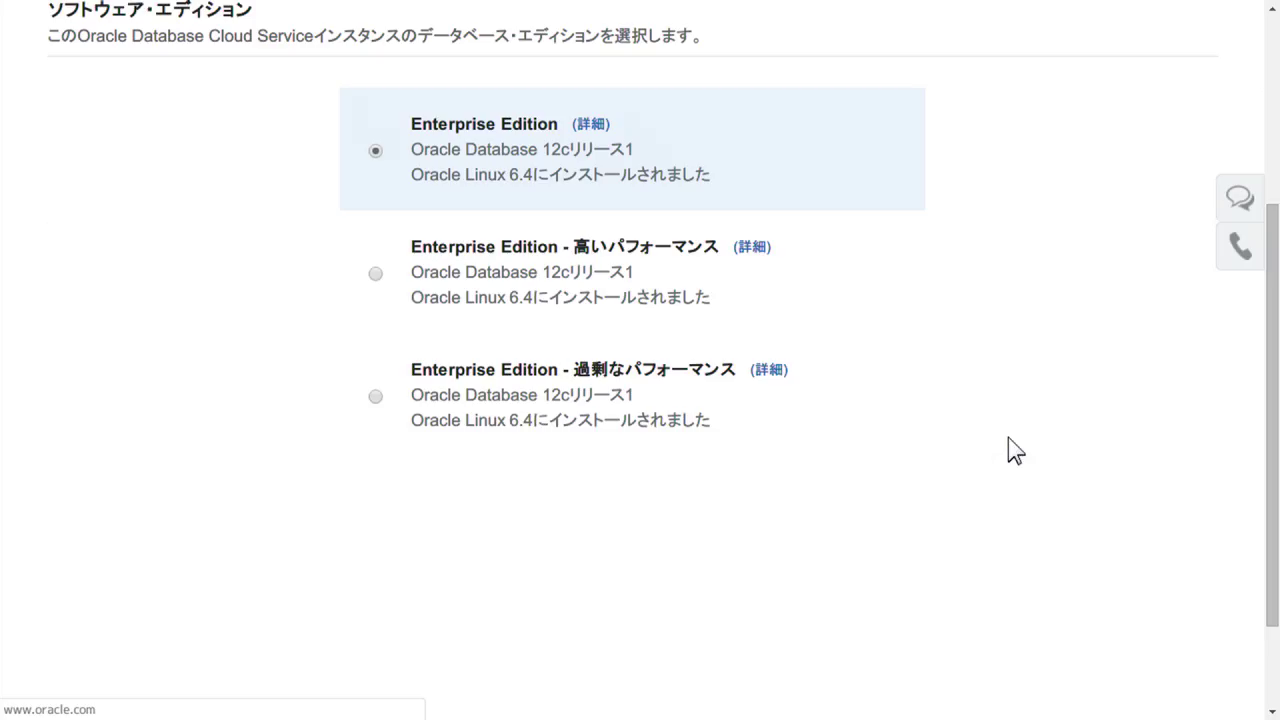
pyautogui.click(377, 397)
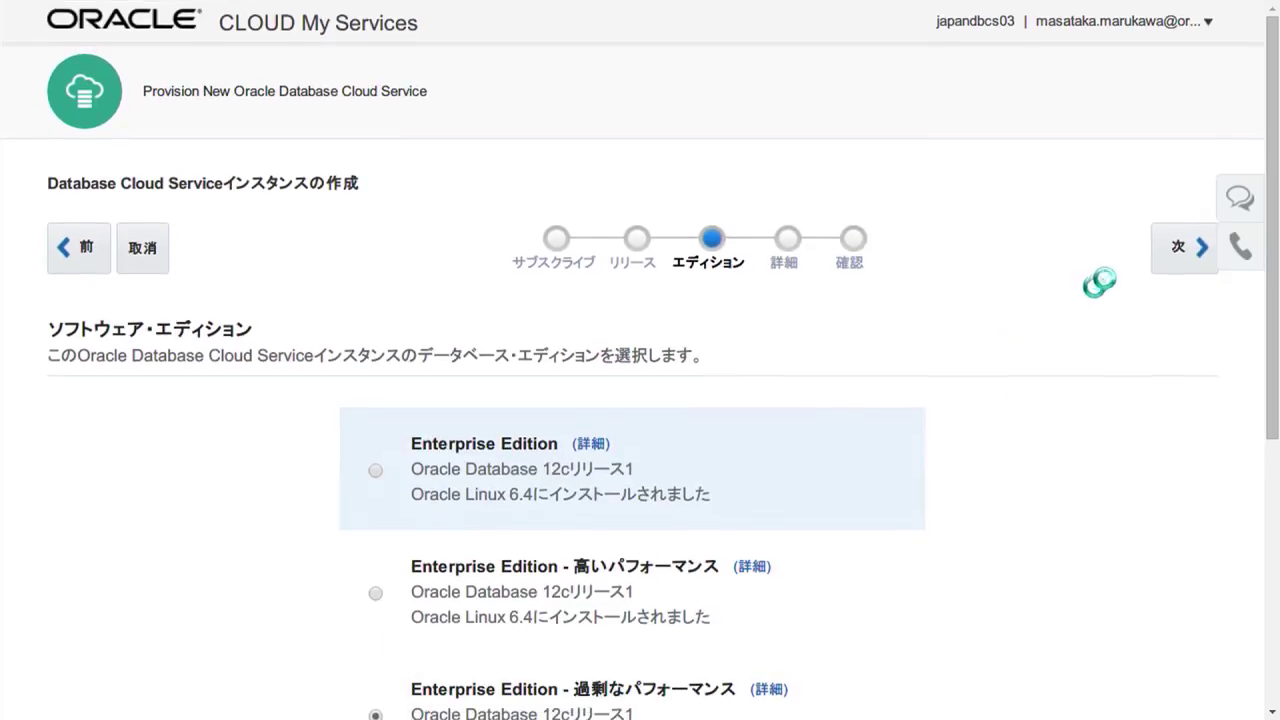
pyautogui.click(1180, 276)
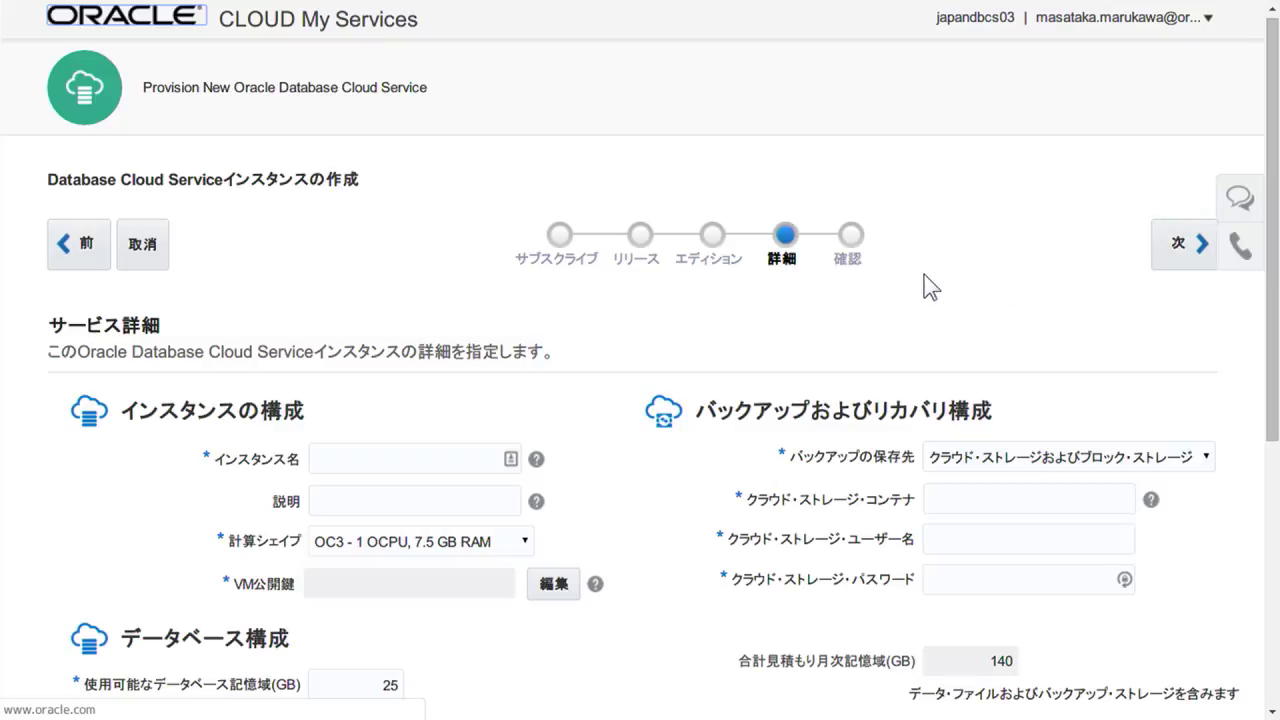
# Name the instance RACTEST02.
pyautogui.click(417, 458)
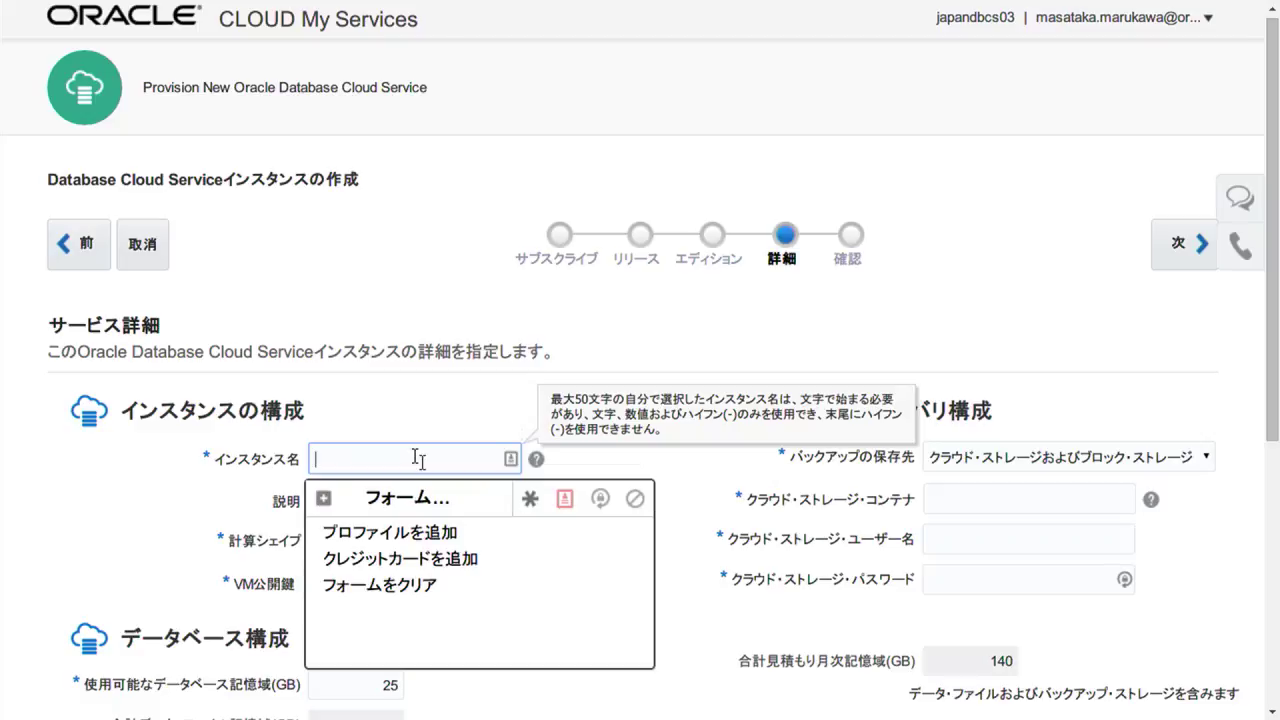
pyautogui.click(493, 428)
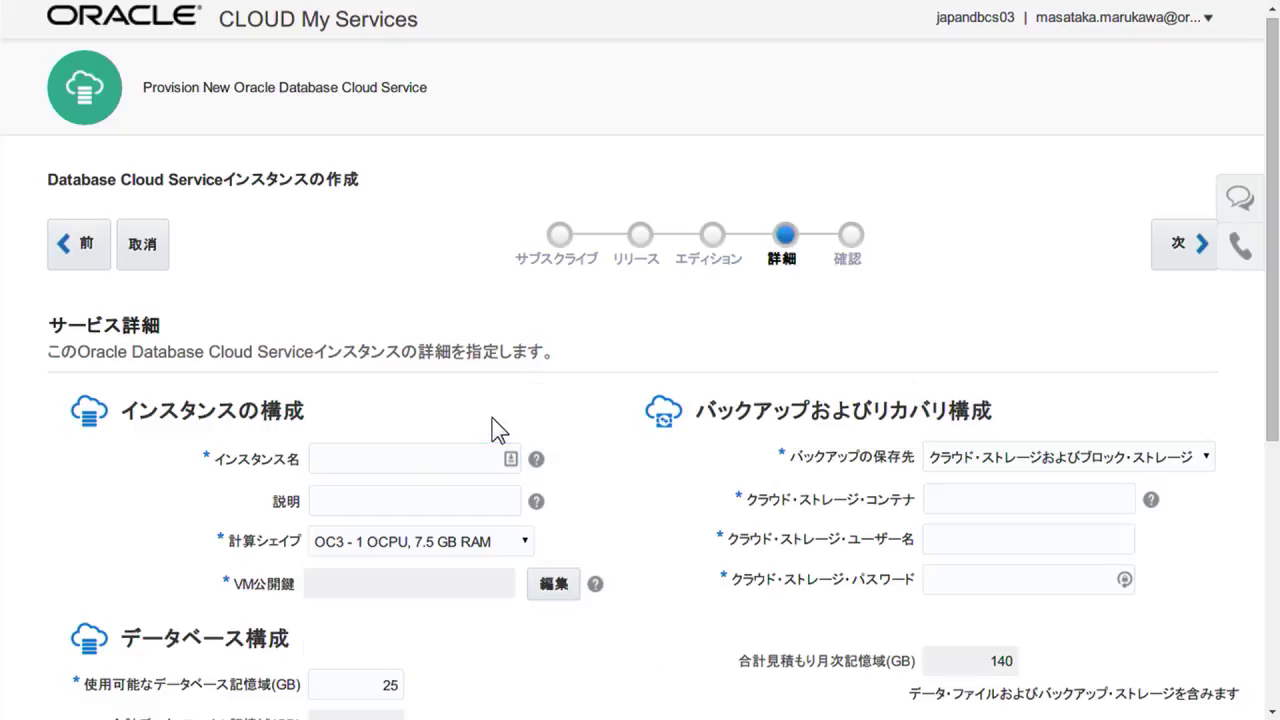
pyautogui.click(396, 466)
pyautogui.write('RACTEST01')
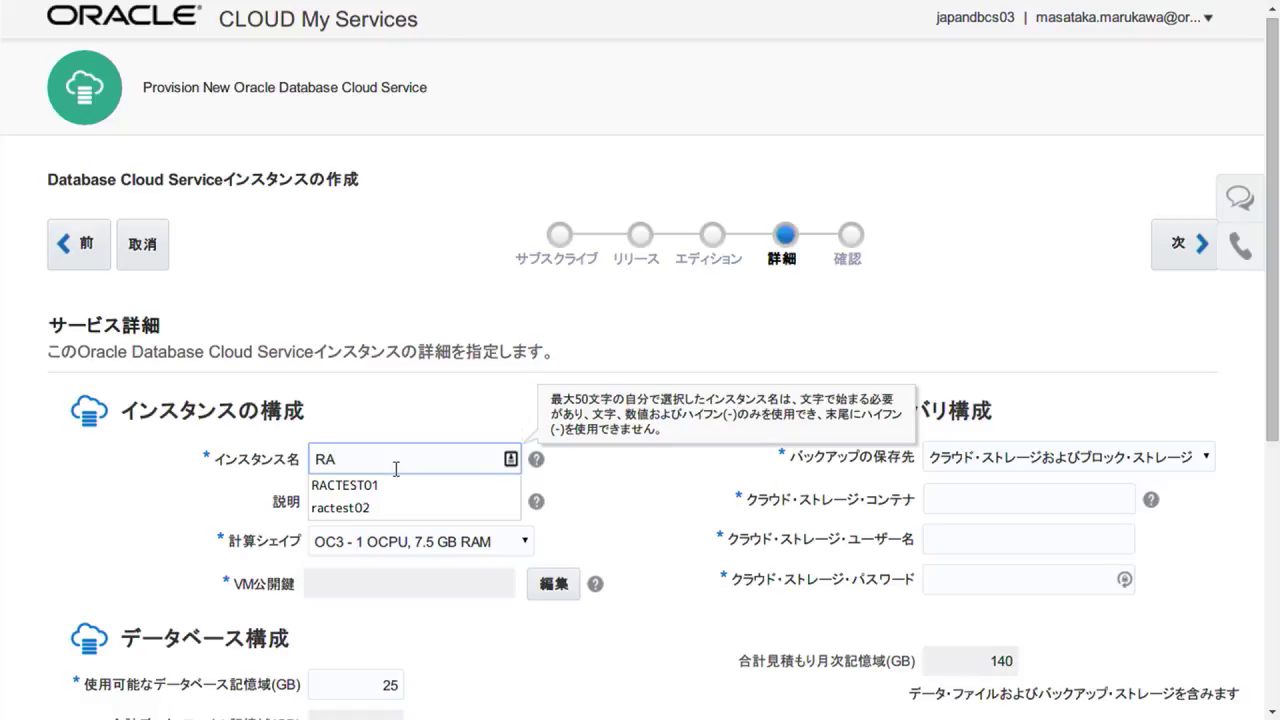
pyautogui.press('Down')
pyautogui.press('Return')
pyautogui.press('BackSpace')
pyautogui.write('2')
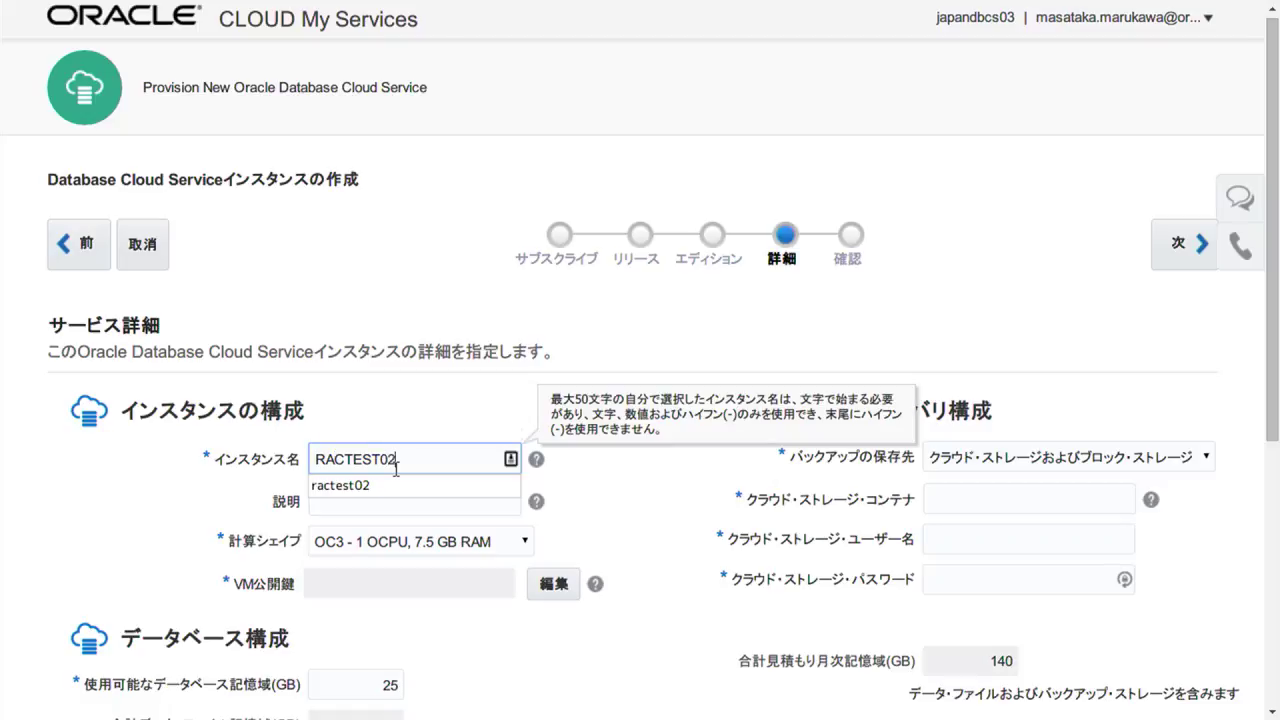
pyautogui.press('Tab')
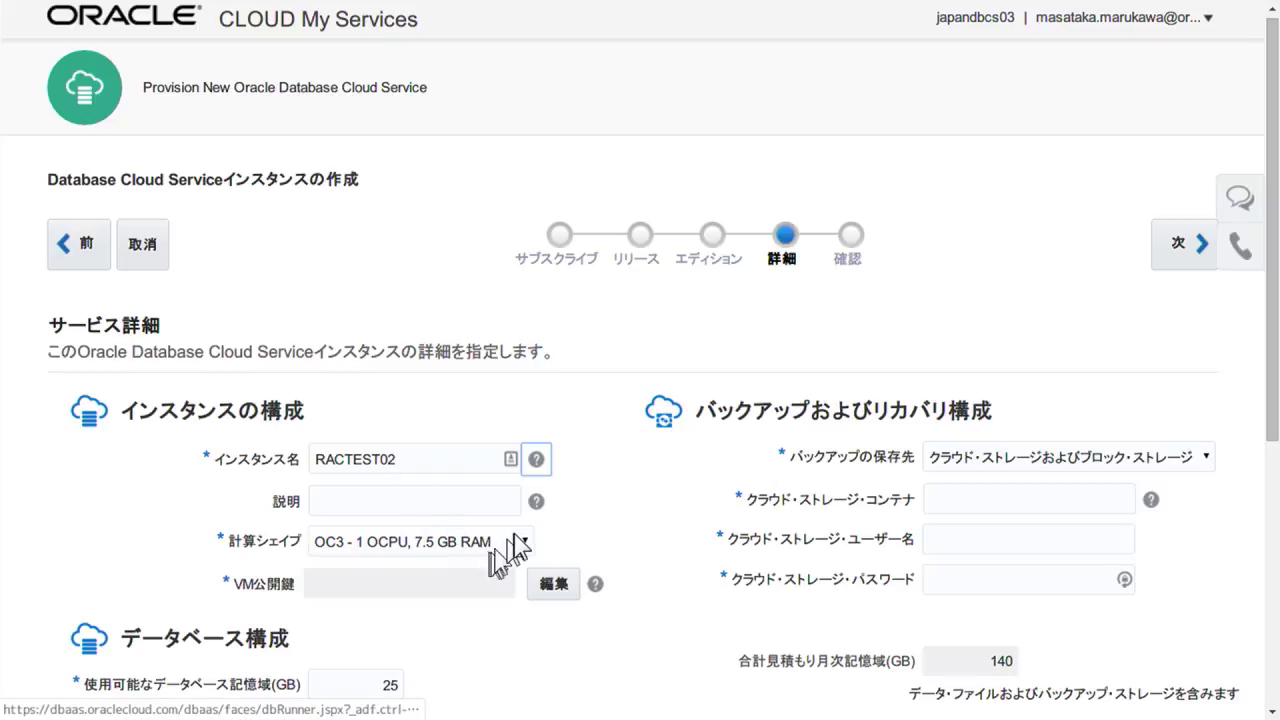
# Select the OC4 - 2 OCPU, 15 GB RAM compute shape.
pyautogui.click(514, 542)
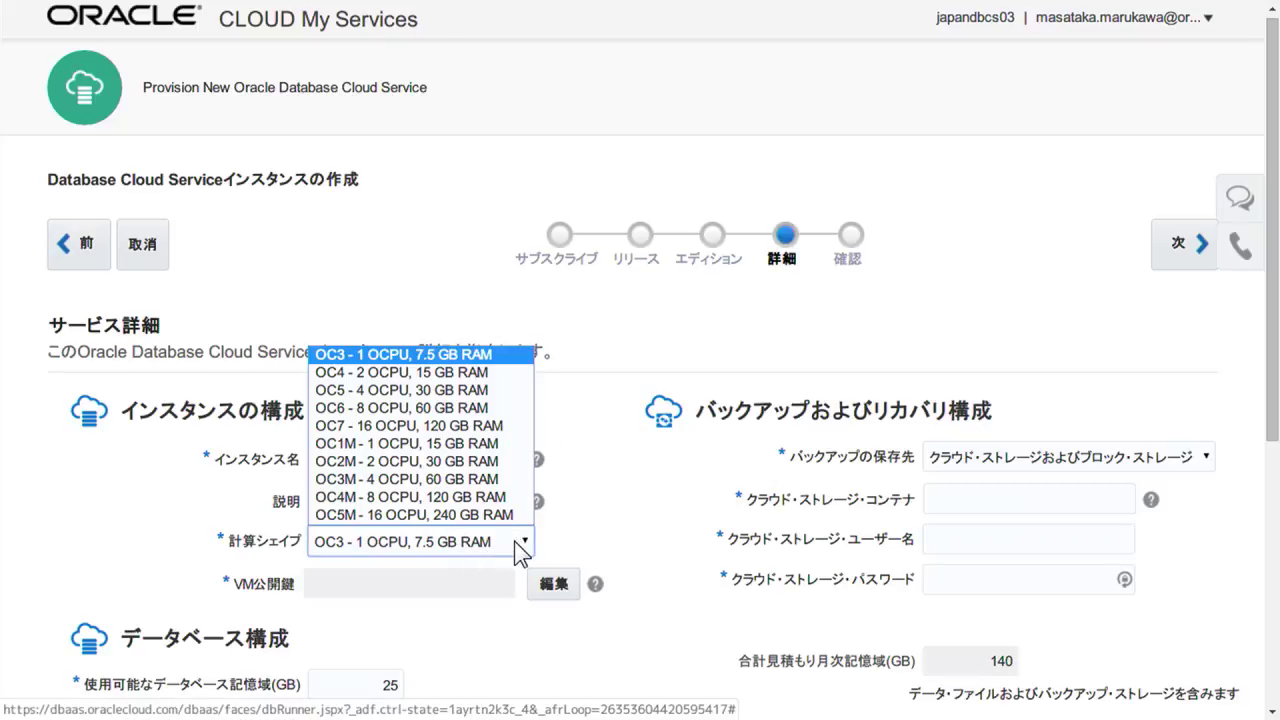
pyautogui.click(483, 374)
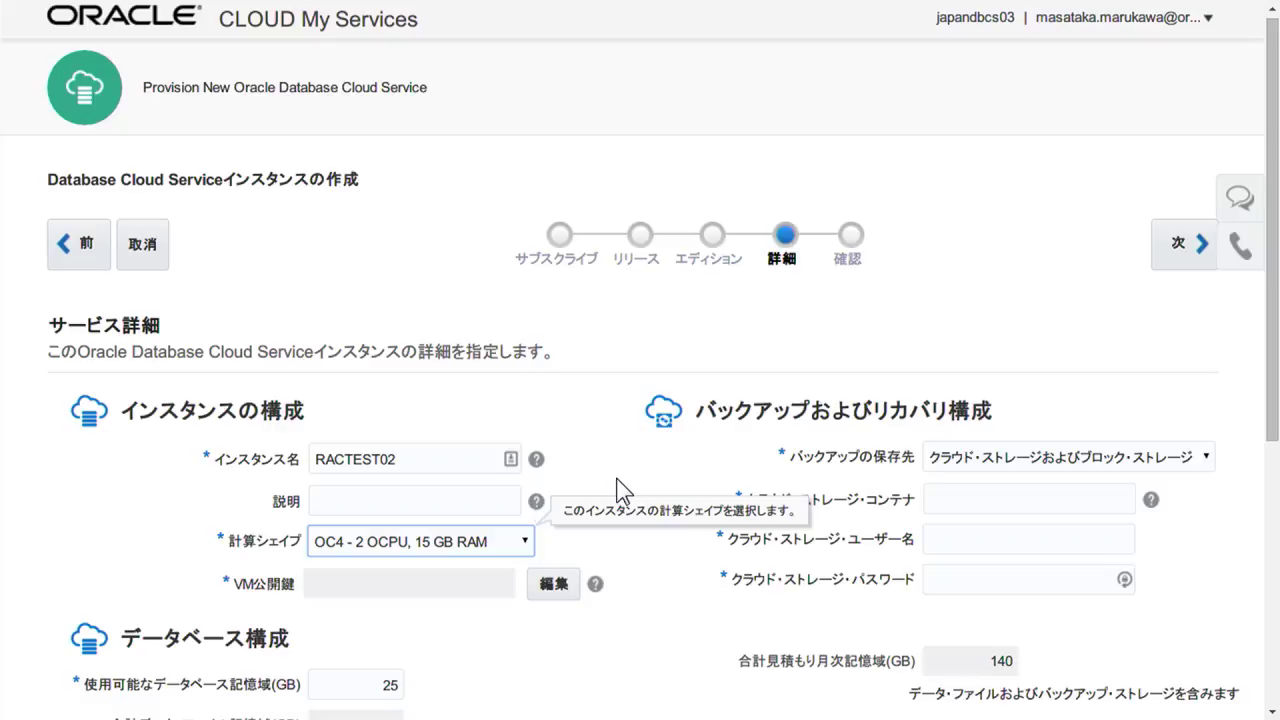
pyautogui.scroll(-2, 617, 490)
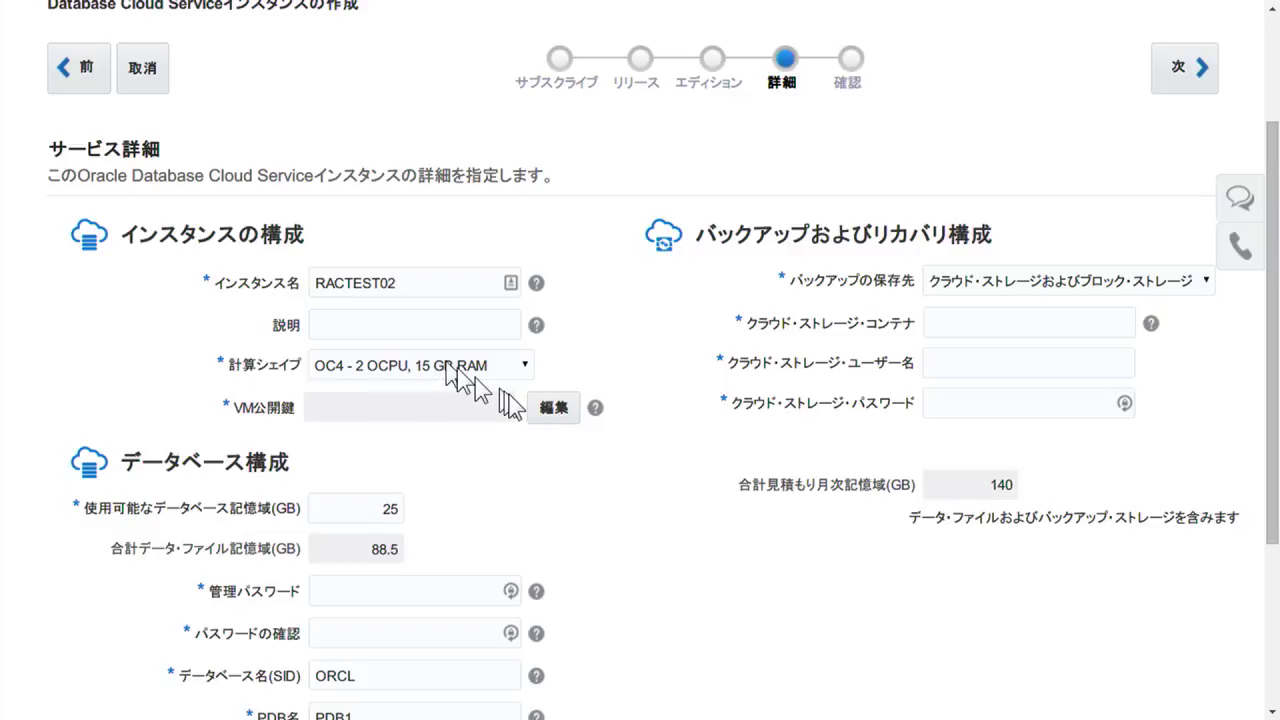
pyautogui.click(558, 410)
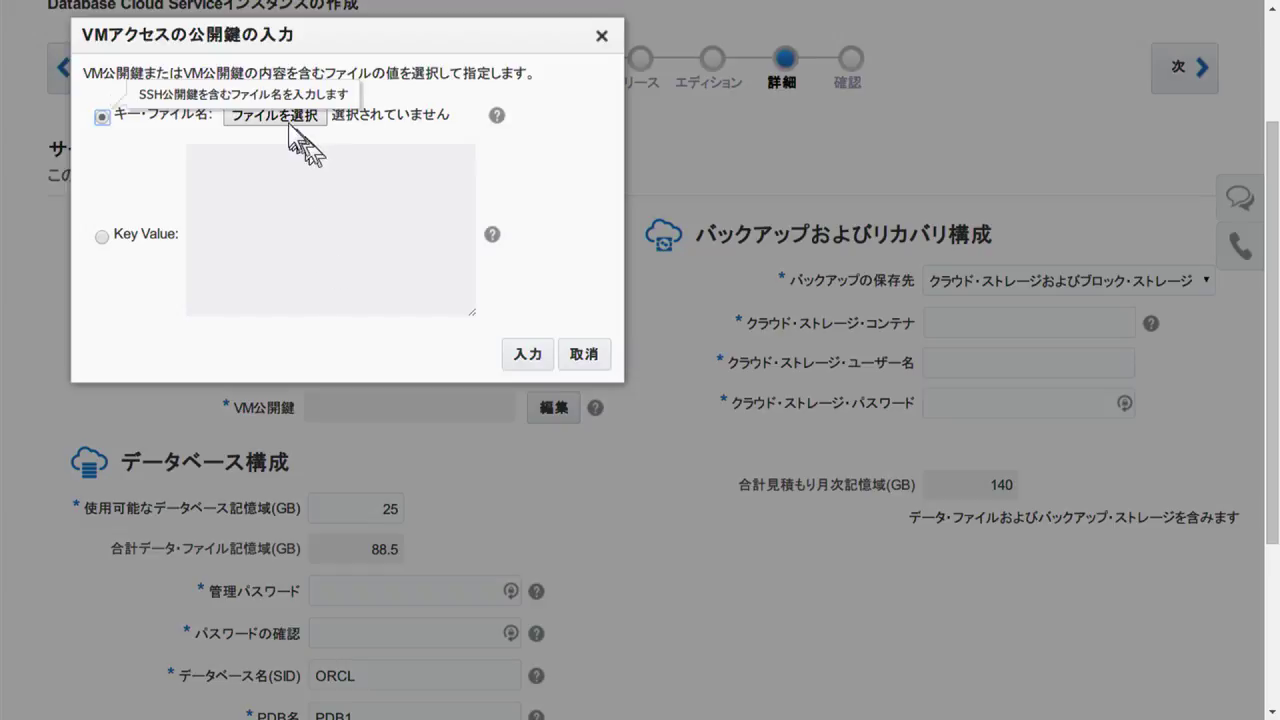
# Load labkey2.pub from Terminal\keys\keys2 as the VM public key.
pyautogui.click(289, 124)
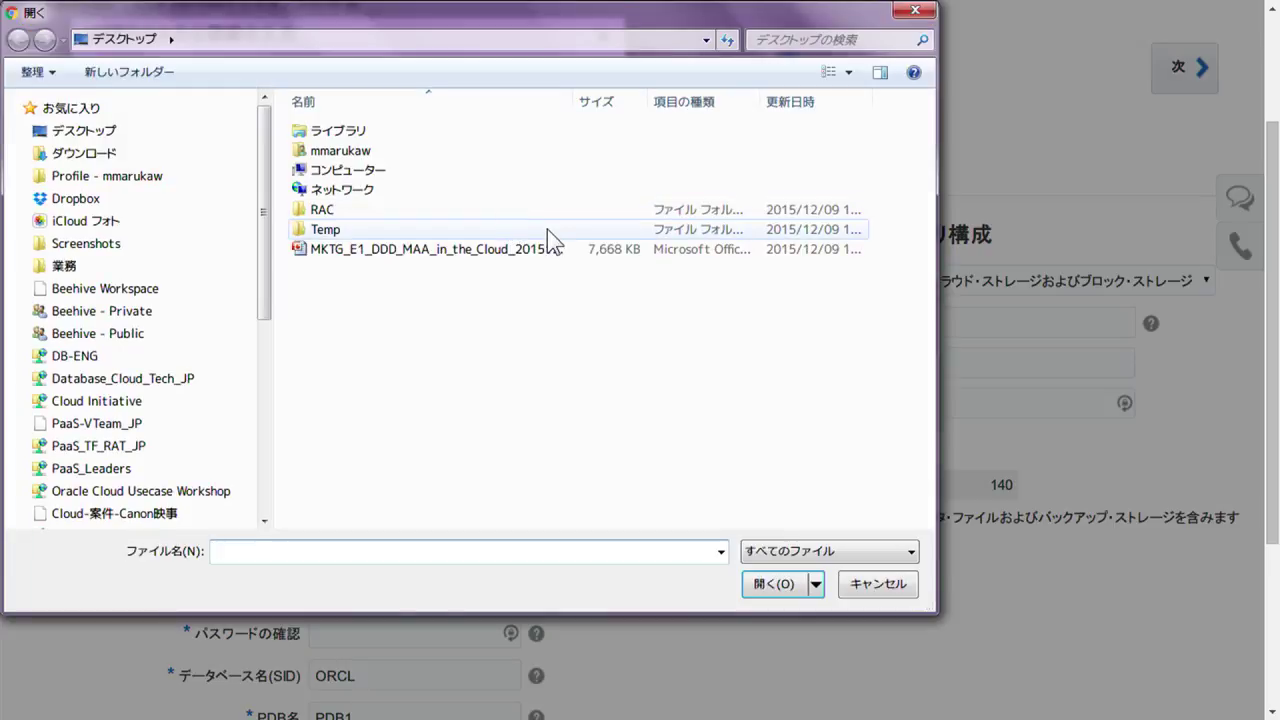
pyautogui.click(130, 184)
pyautogui.doubleClick(327, 310)
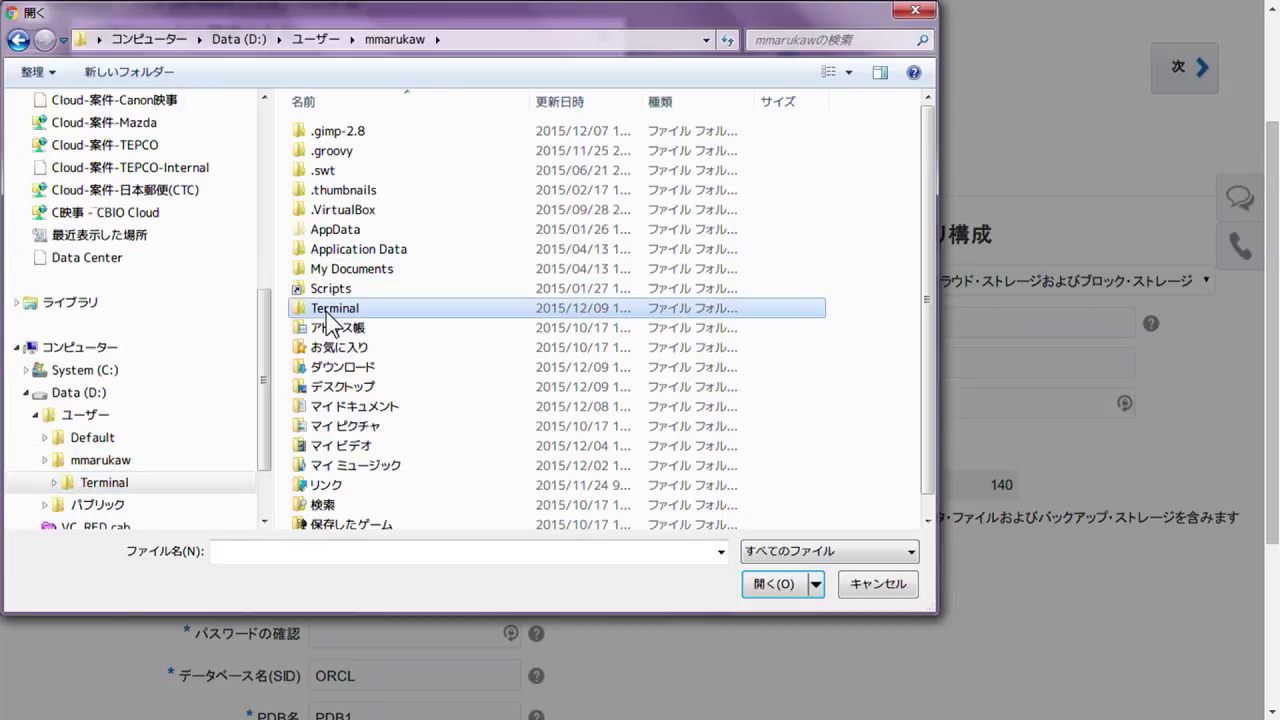
pyautogui.click(327, 133)
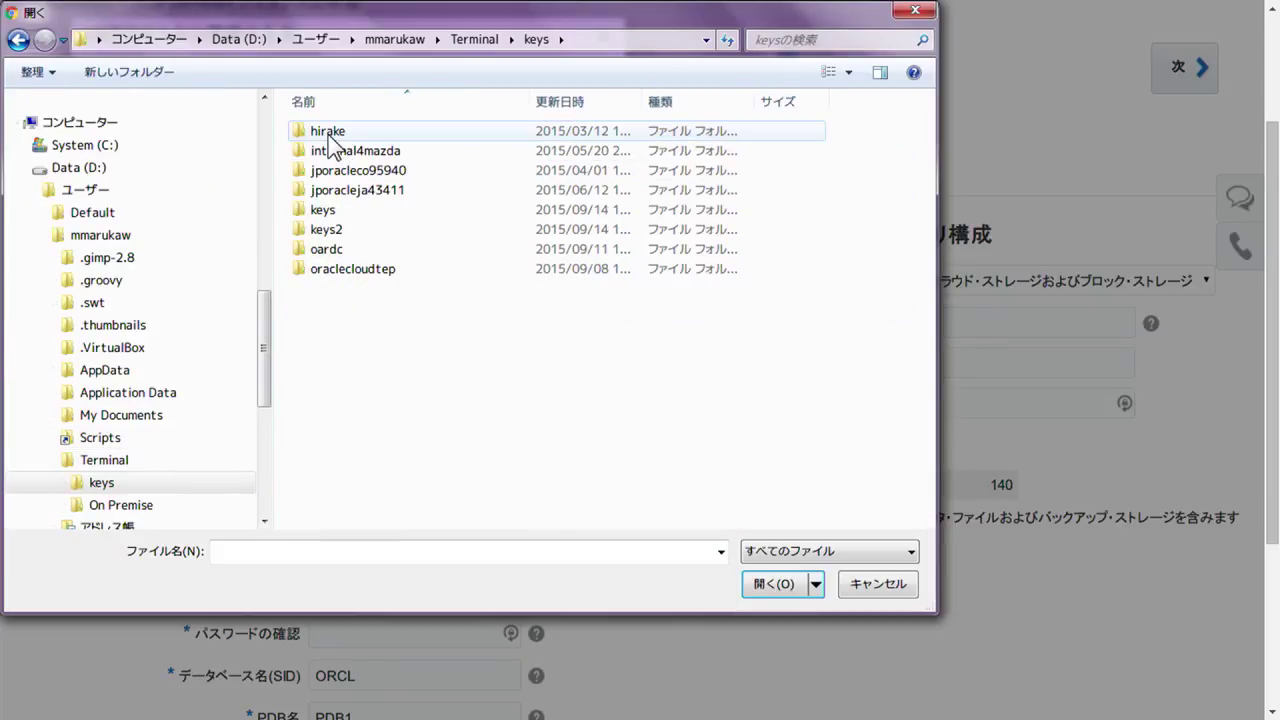
pyautogui.doubleClick(330, 236)
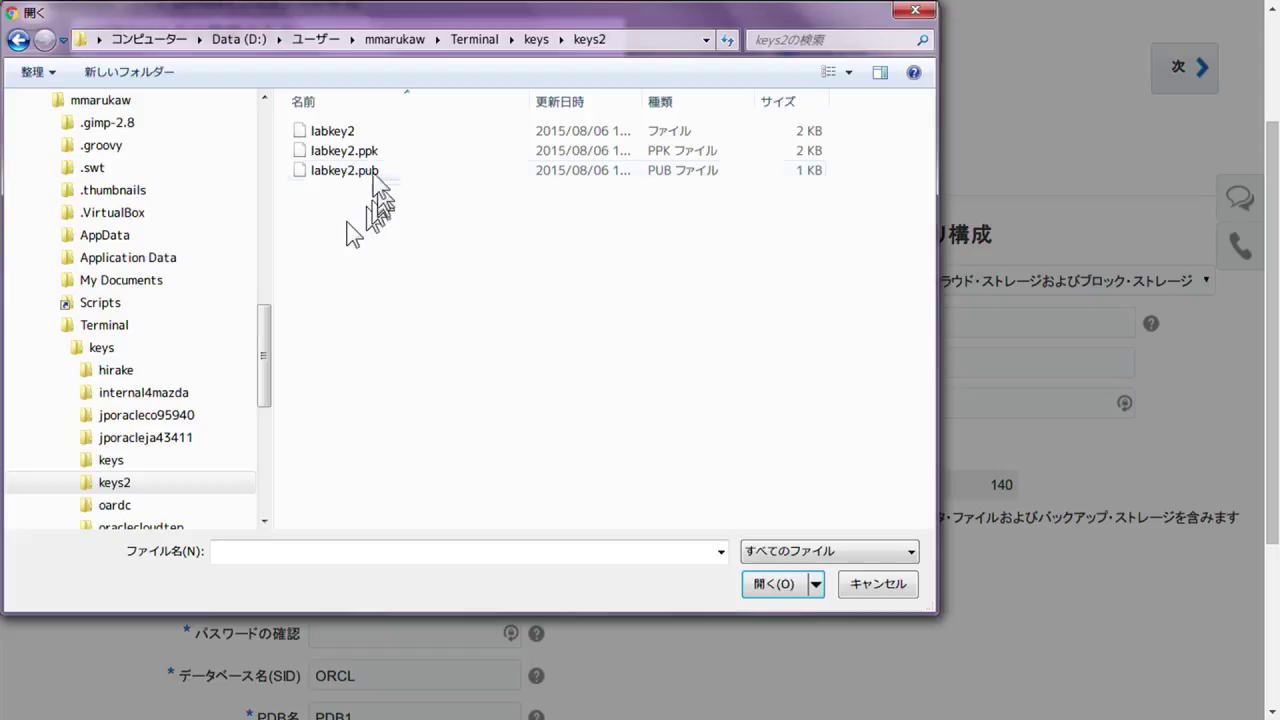
pyautogui.doubleClick(355, 172)
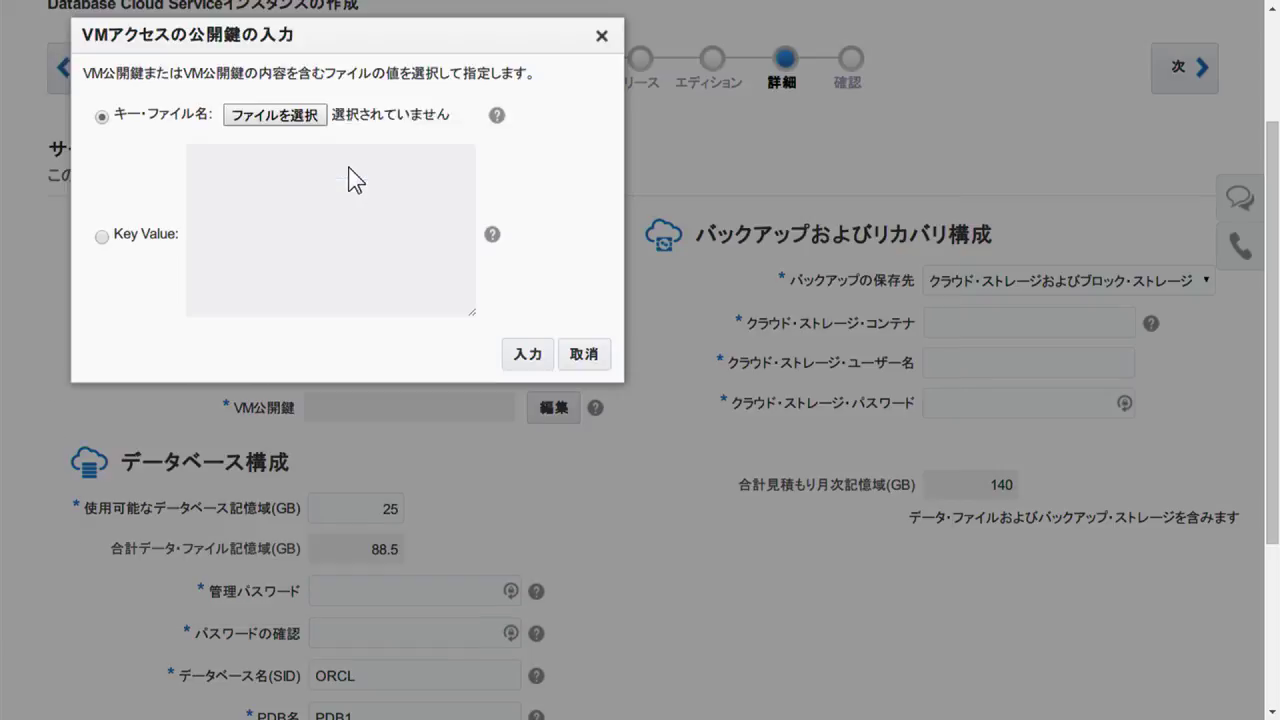
pyautogui.click(530, 358)
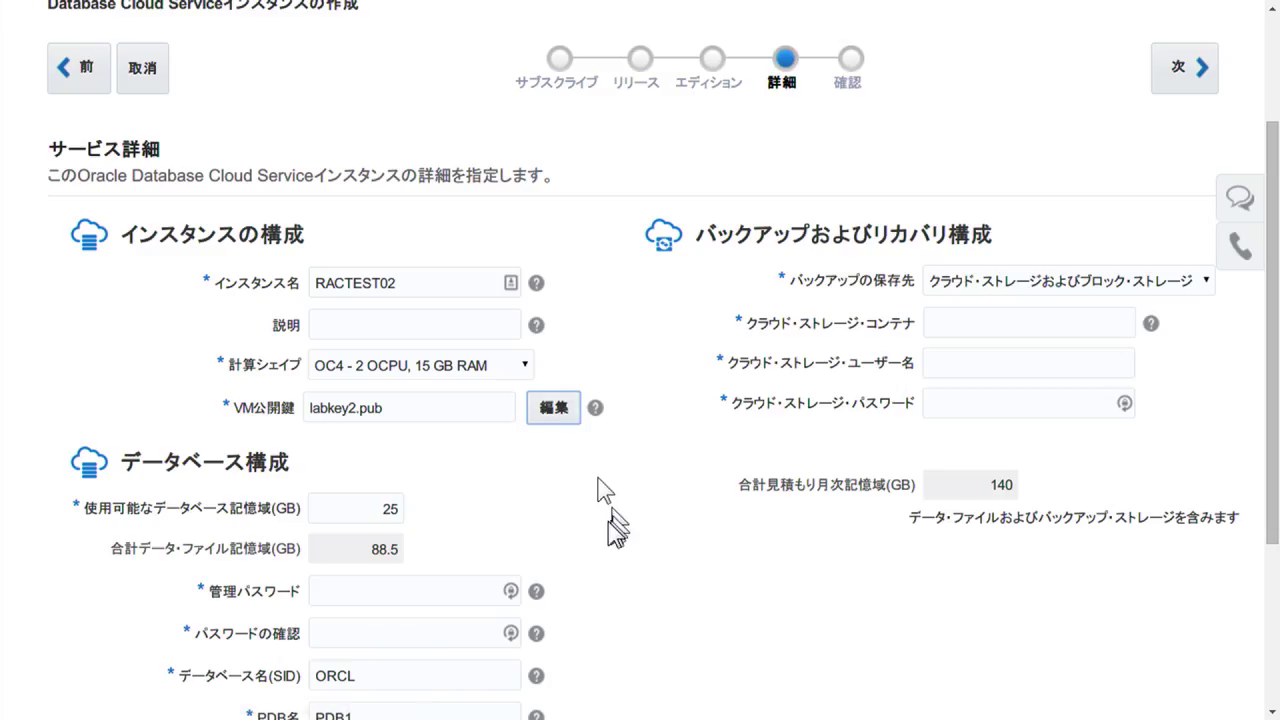
# Enter and confirm the administrator password.
pyautogui.click(608, 522)
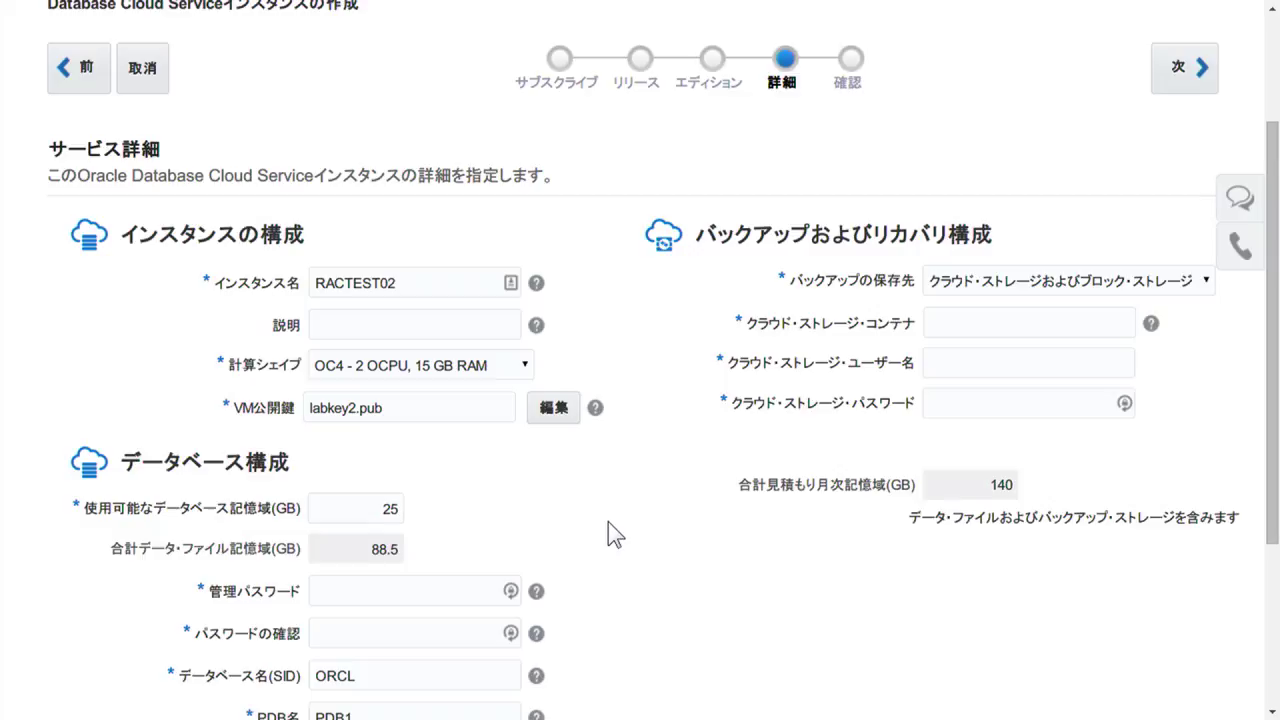
pyautogui.scroll(-2, 608, 522)
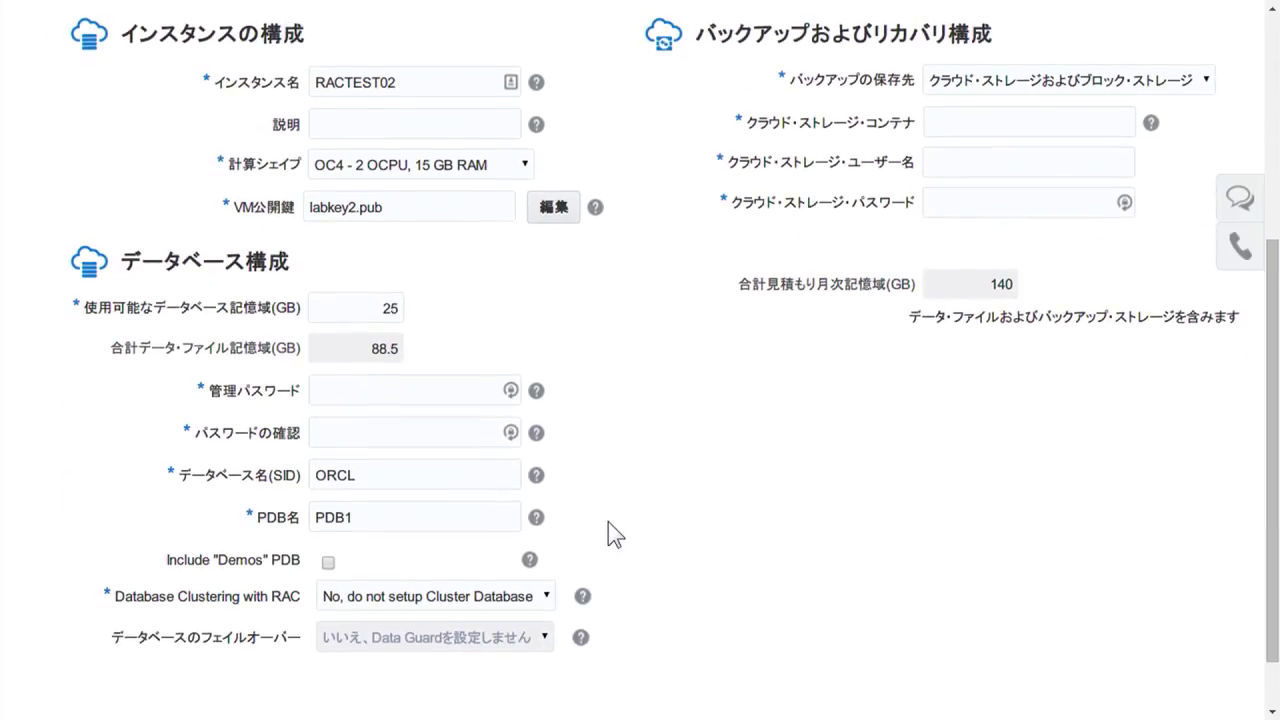
pyautogui.click(414, 395)
pyautogui.write('WElcome1#')
pyautogui.press('Tab')
pyautogui.press('Tab')
pyautogui.write('WElcome1#')
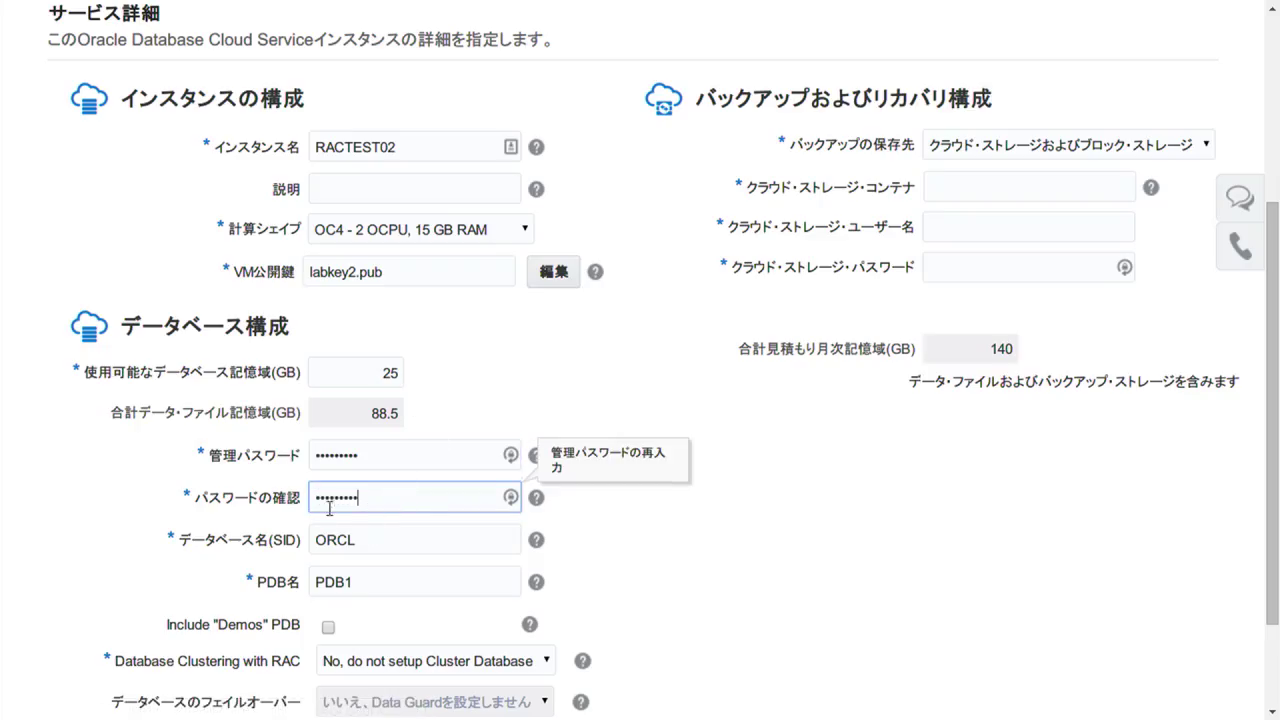
pyautogui.click(714, 590)
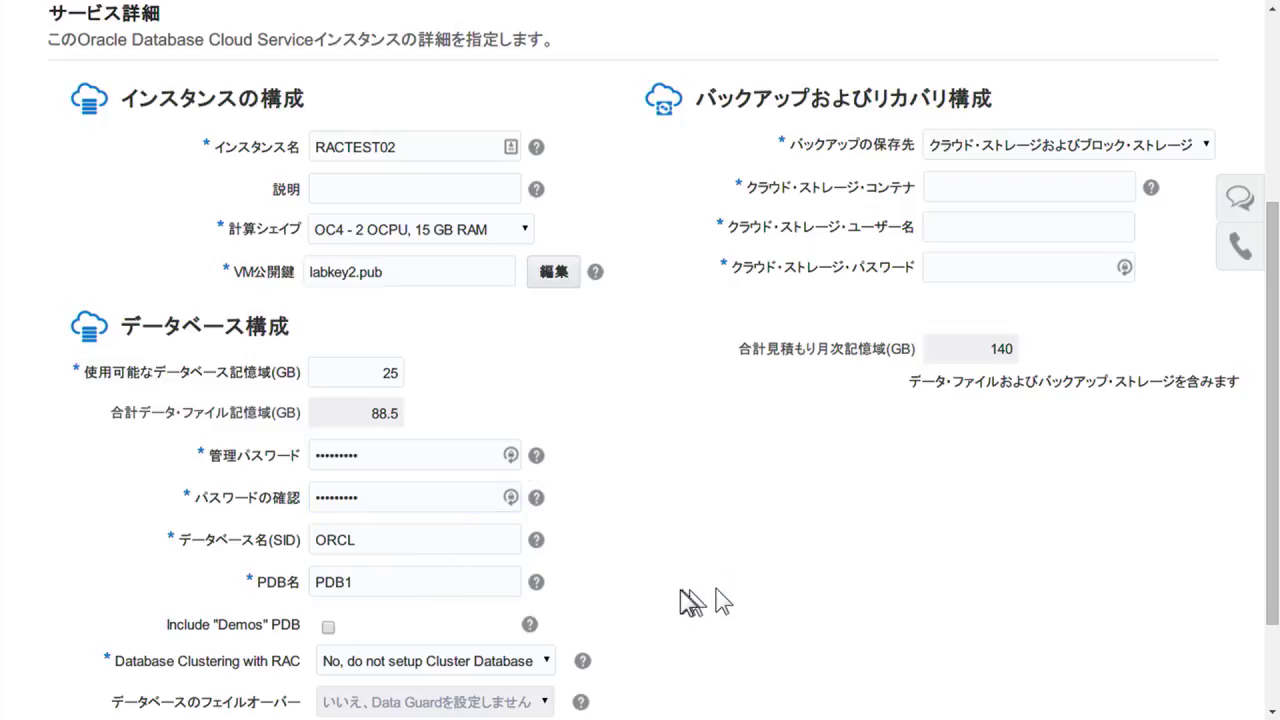
# Enable RAC cluster database setup and set backups to ブロック・ストアのみ.
pyautogui.scroll(-2, 680, 600)
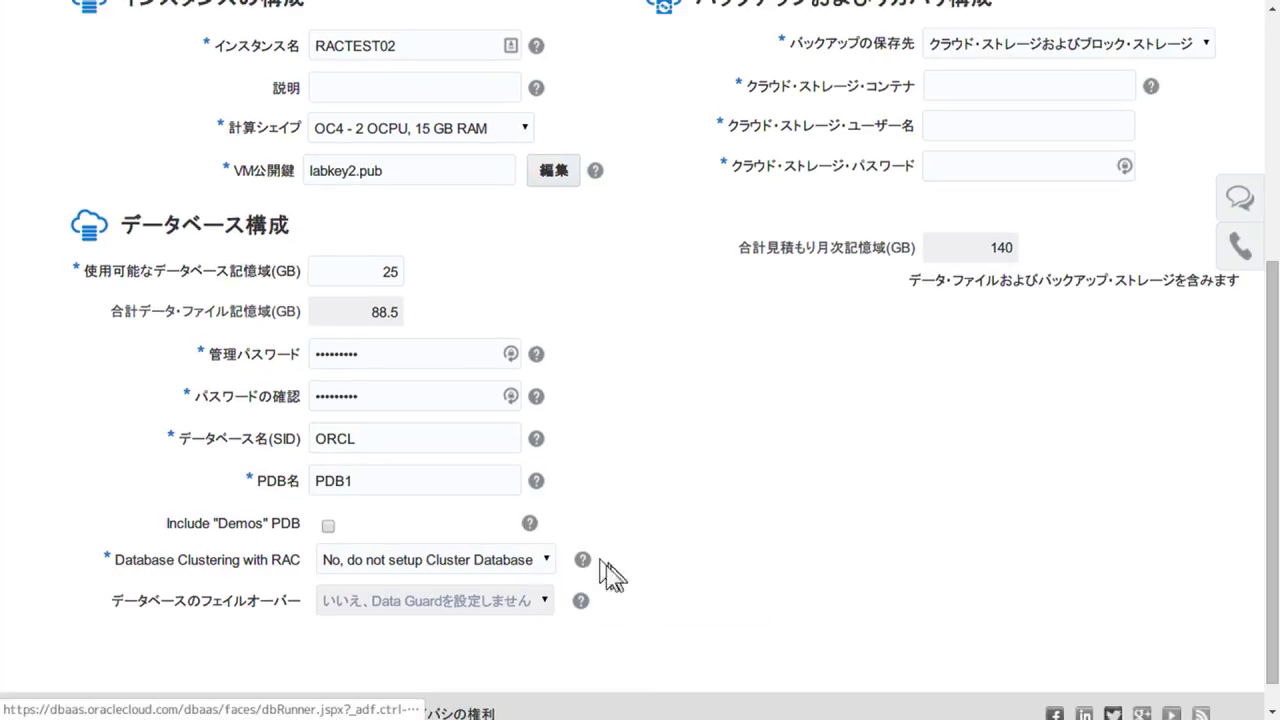
pyautogui.click(549, 556)
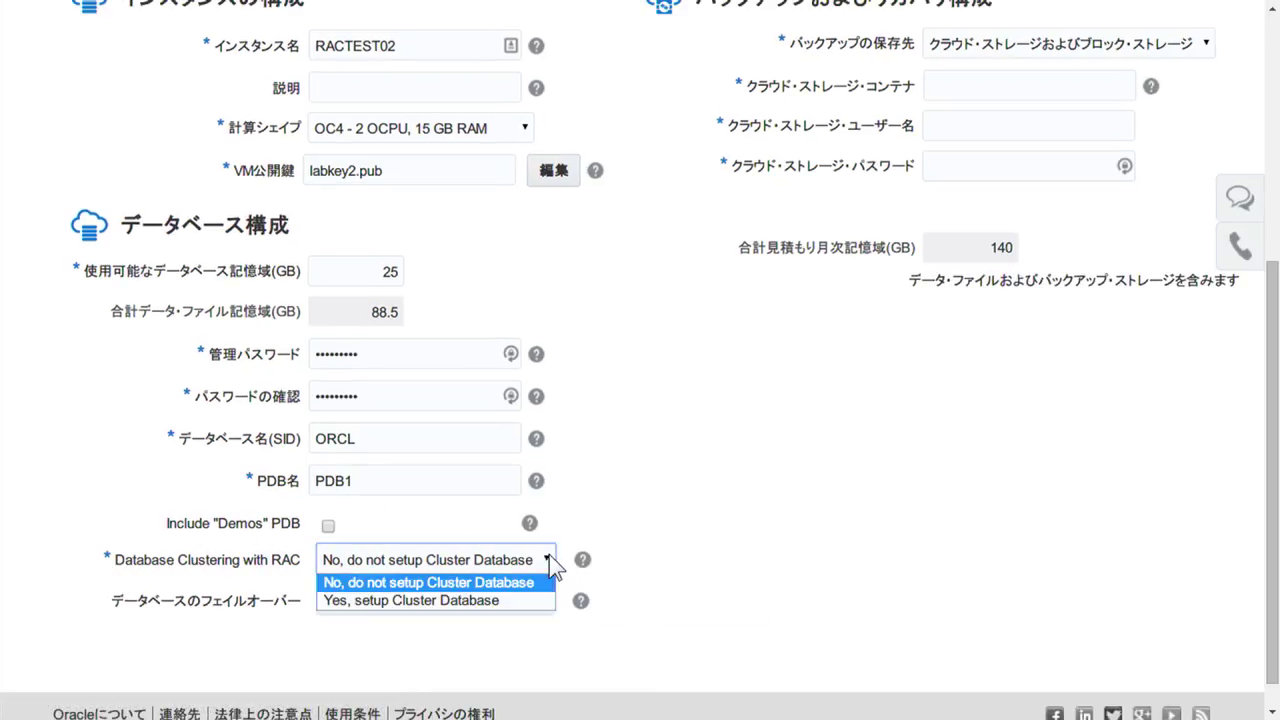
pyautogui.click(449, 603)
pyautogui.scroll(1, 614, 557)
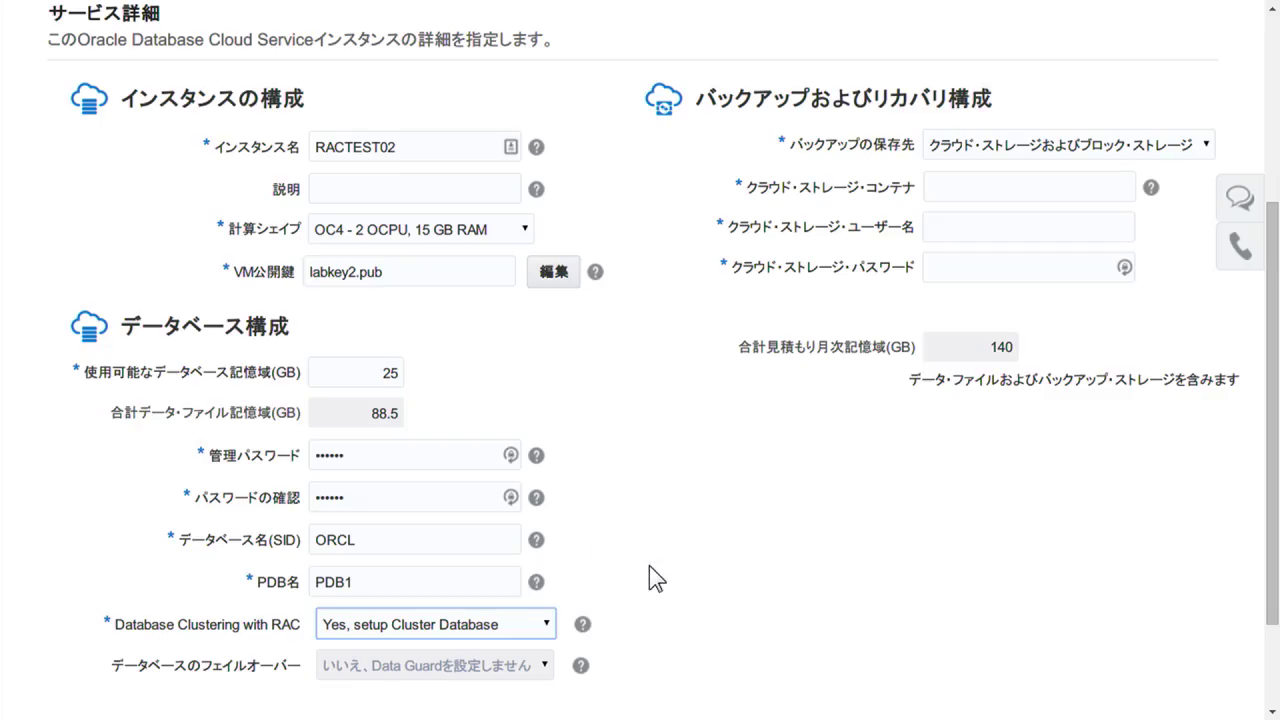
pyautogui.click(1192, 143)
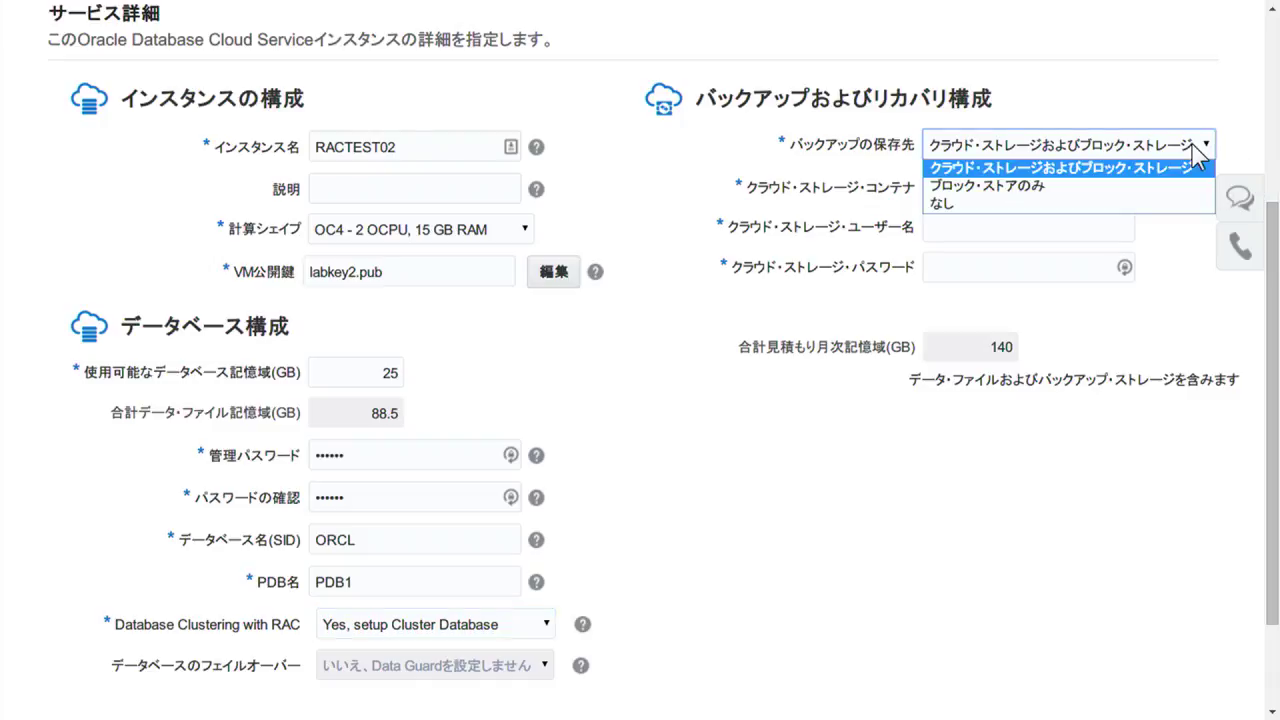
pyautogui.click(1066, 187)
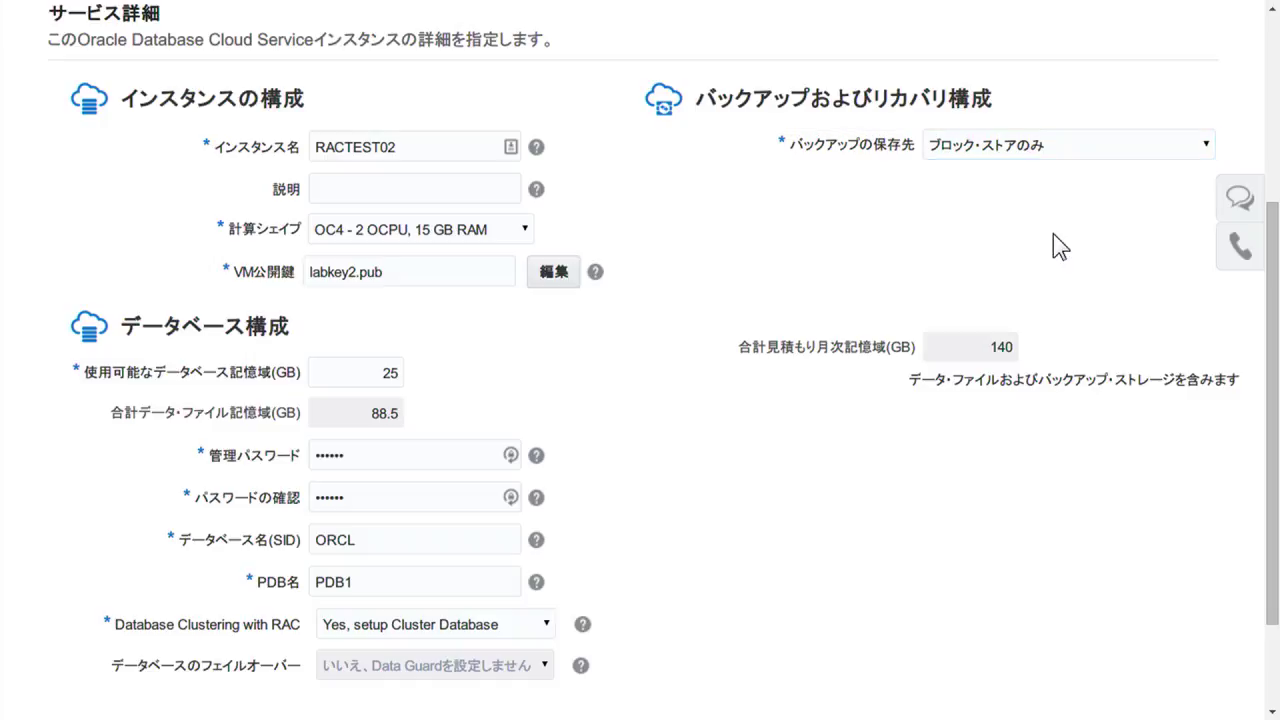
pyautogui.scroll(3, 1053, 234)
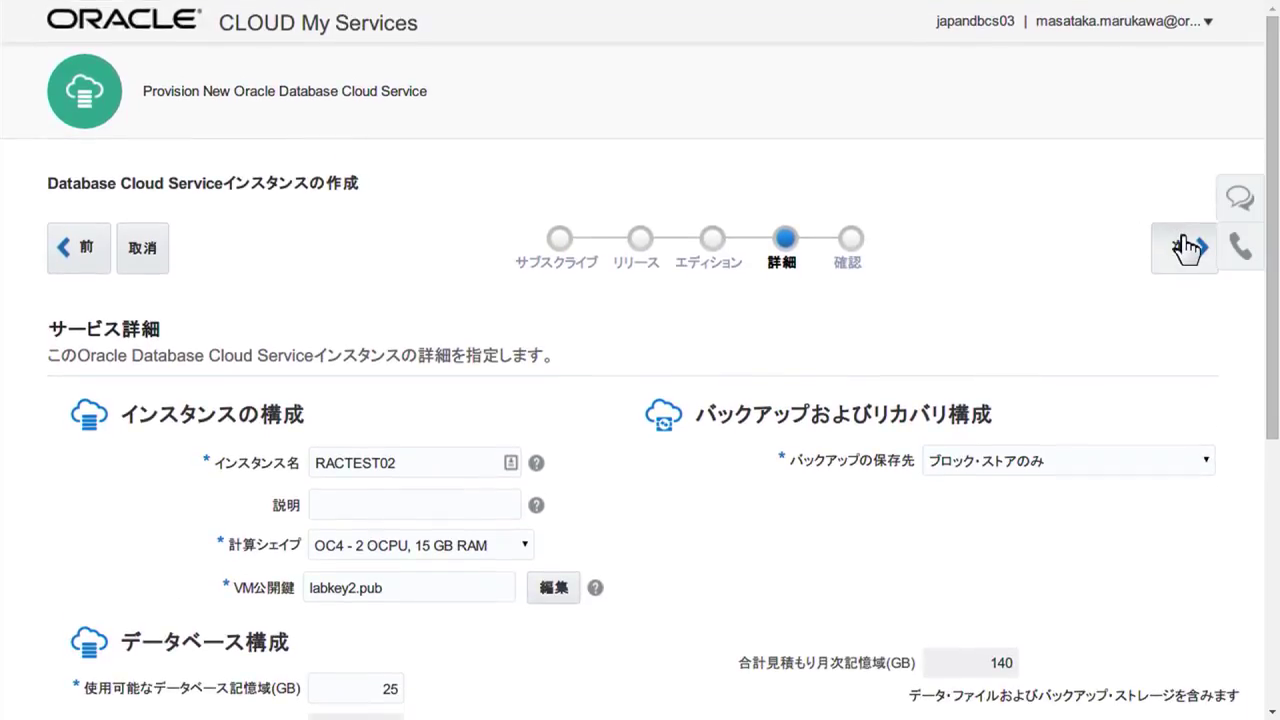
# Advance to the 確認 page and review the RACTEST02 settings summary.
pyautogui.click(1187, 250)
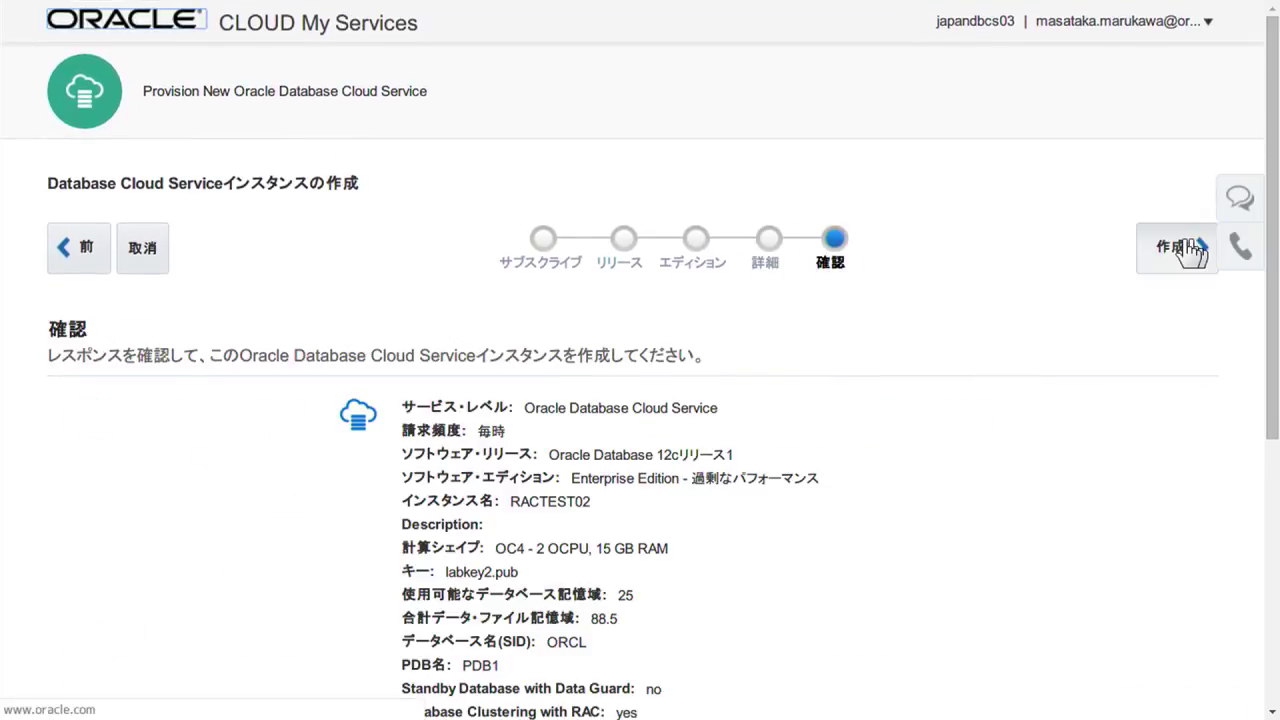
pyautogui.scroll(-2, 1187, 250)
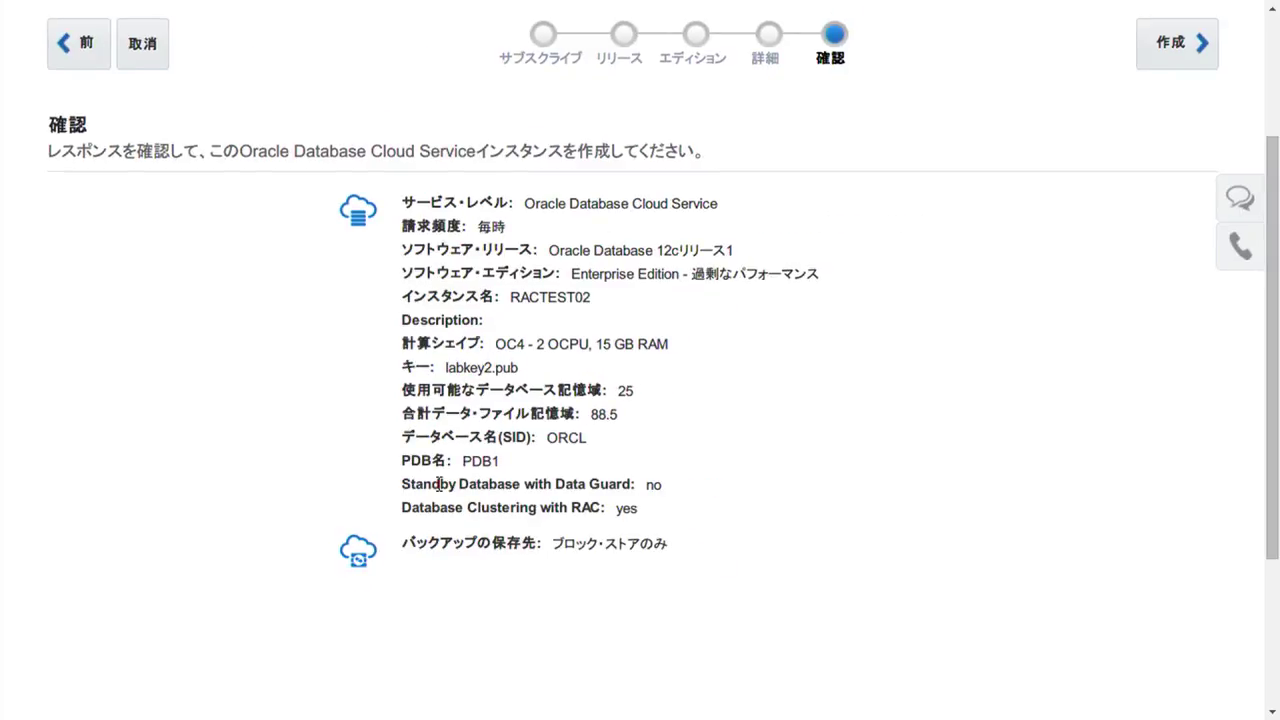
pyautogui.scroll(3, 914, 246)
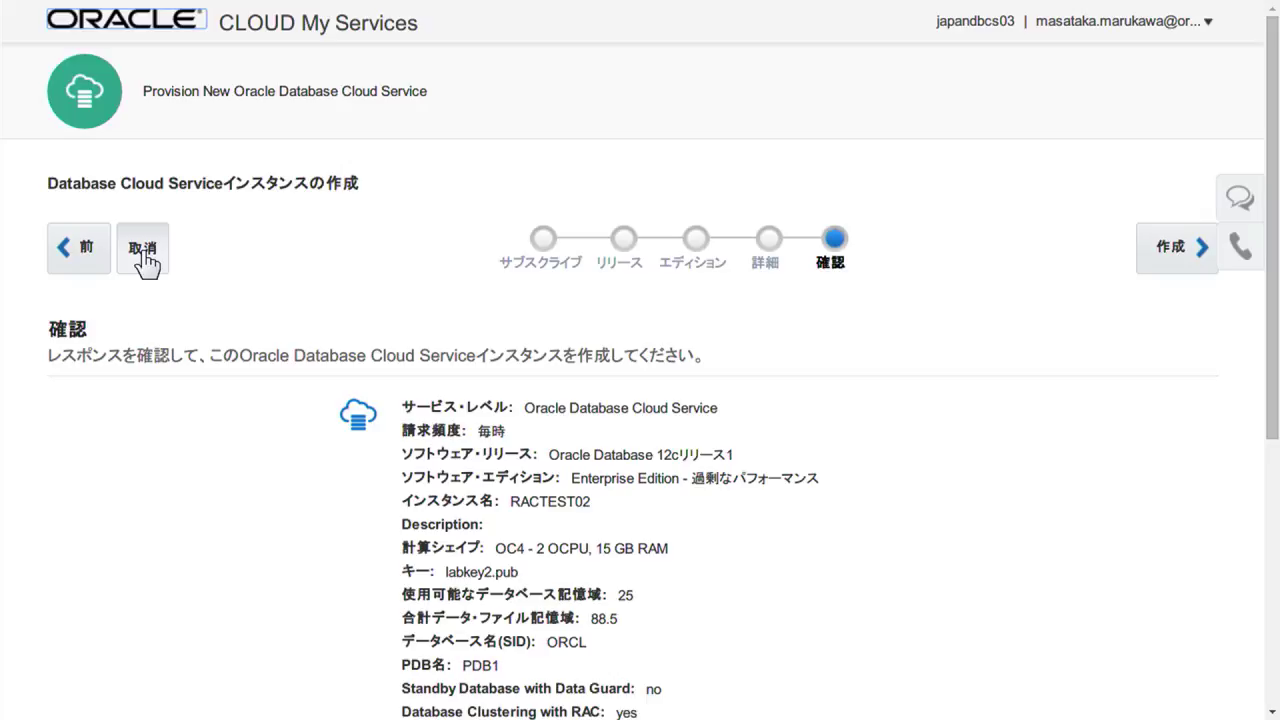
# Cancel RACTEST02, view RACTEST01's two-node details, and return to the PowerPoint slide show.
pyautogui.click(142, 254)
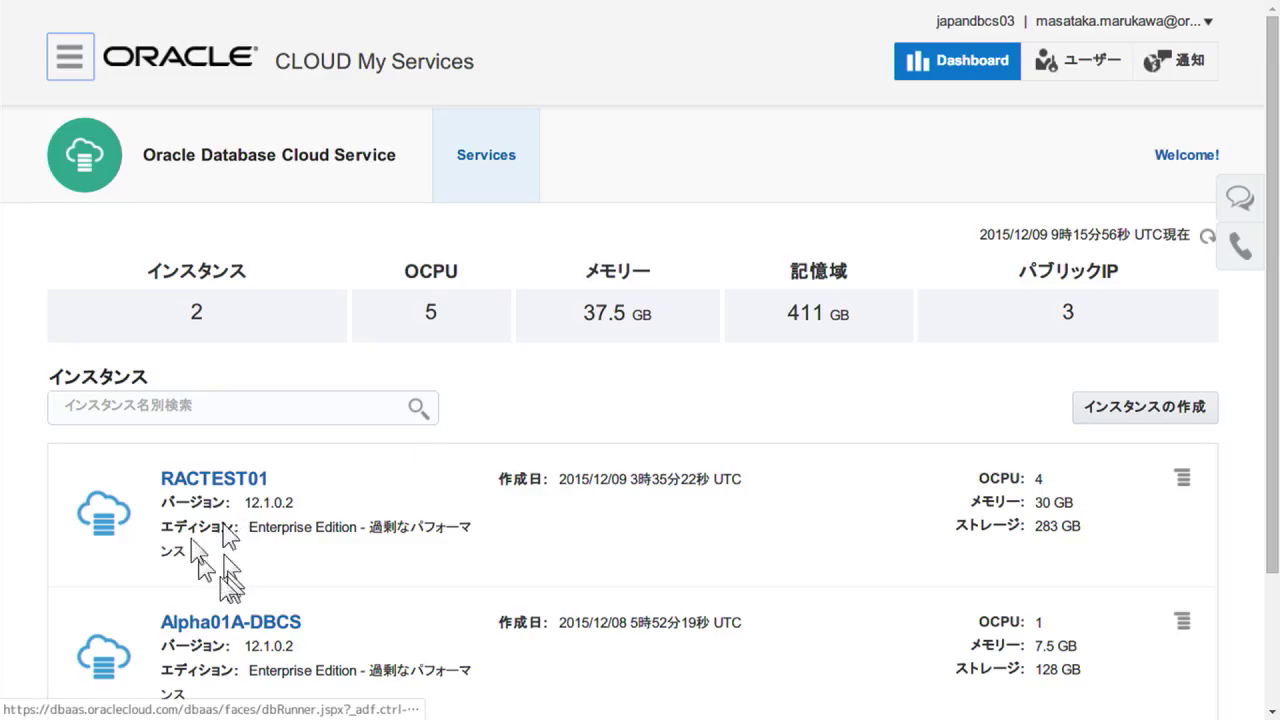
pyautogui.scroll(-3, 417, 537)
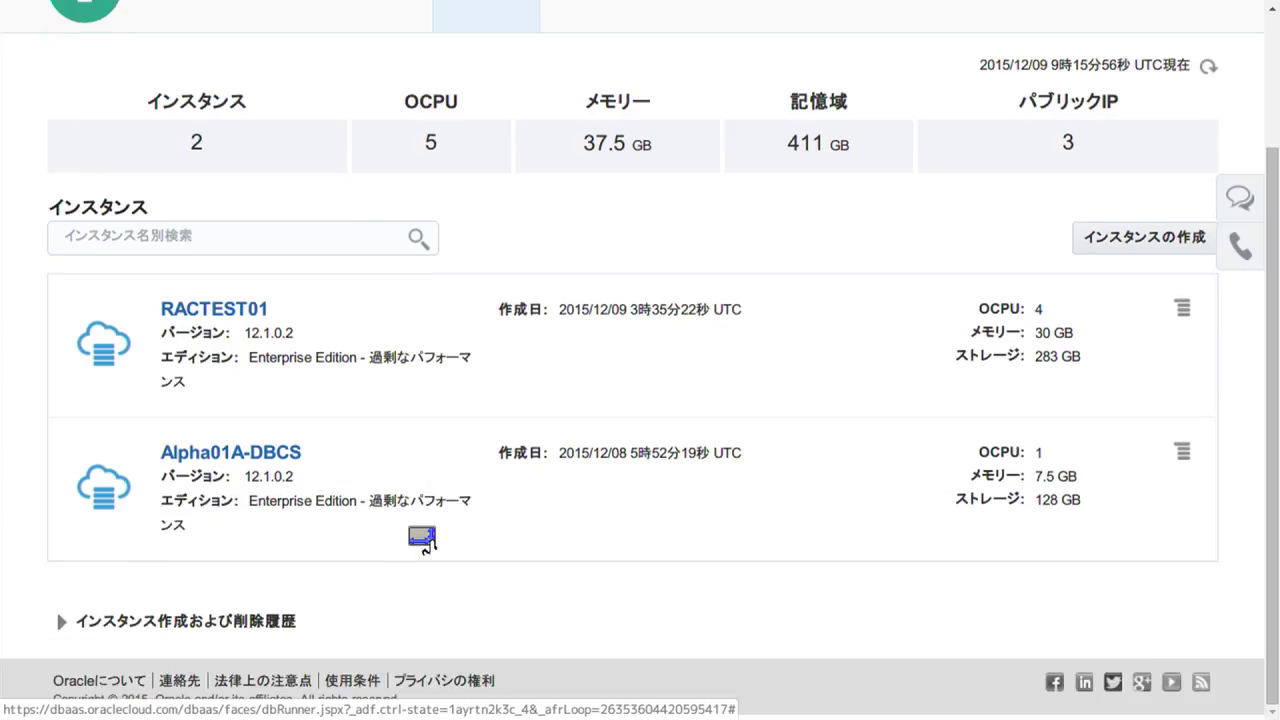
pyautogui.click(238, 316)
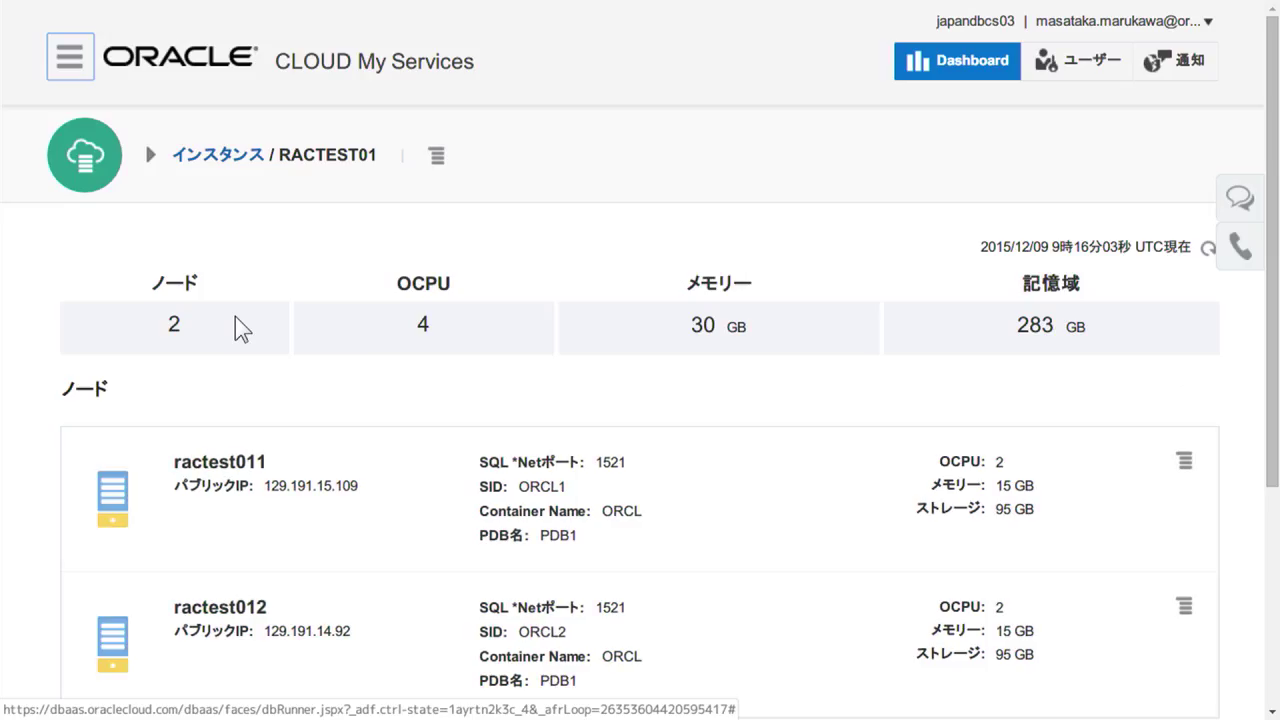
pyautogui.scroll(-1, 236, 318)
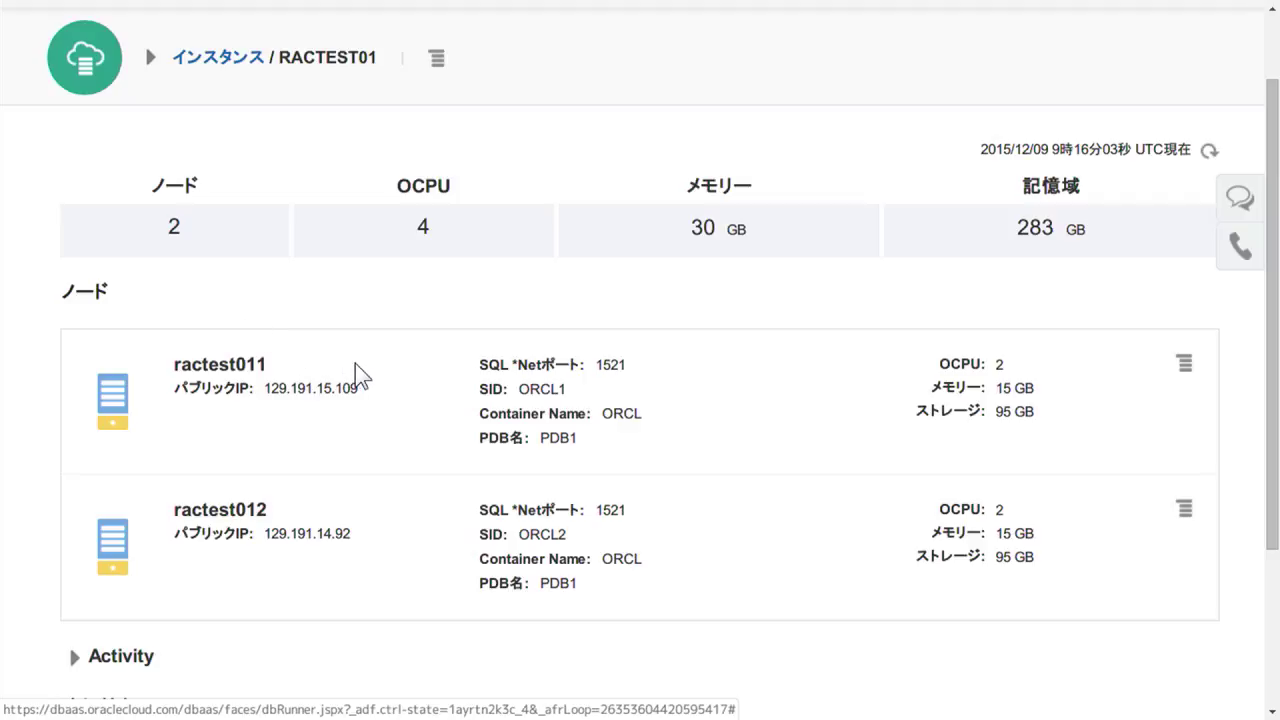
pyautogui.hotkey('alt', 'Tab')
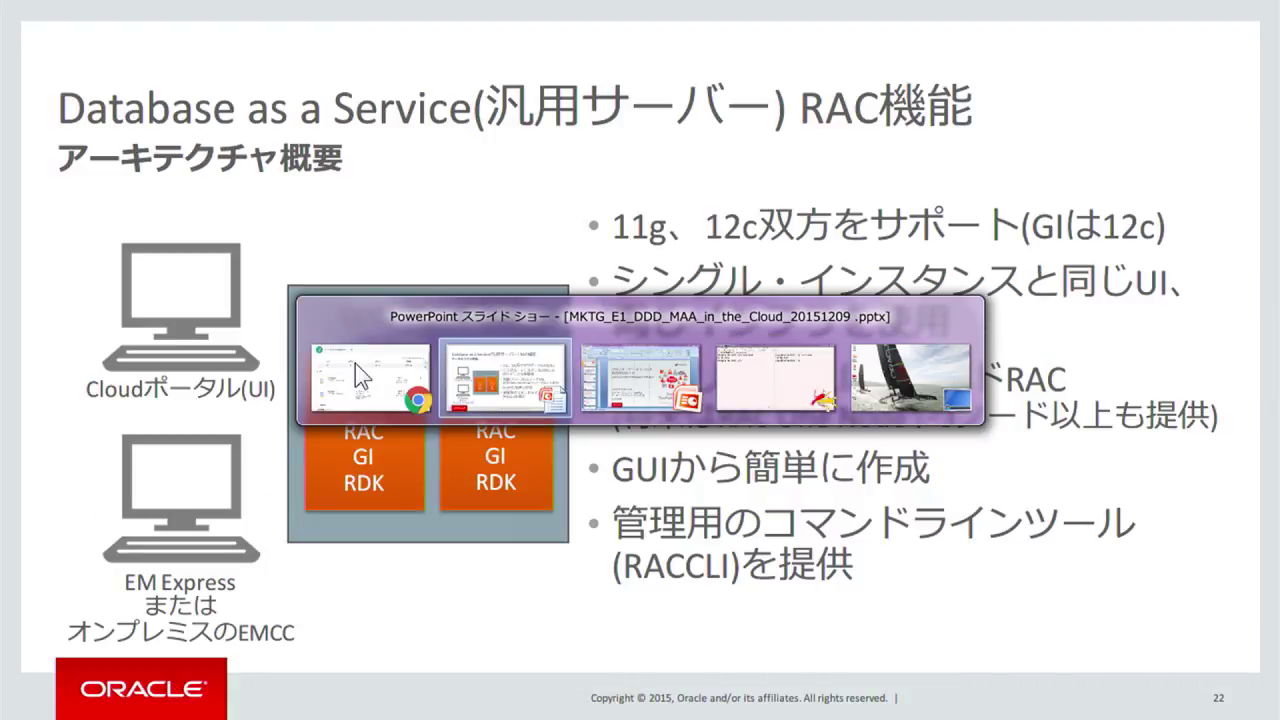